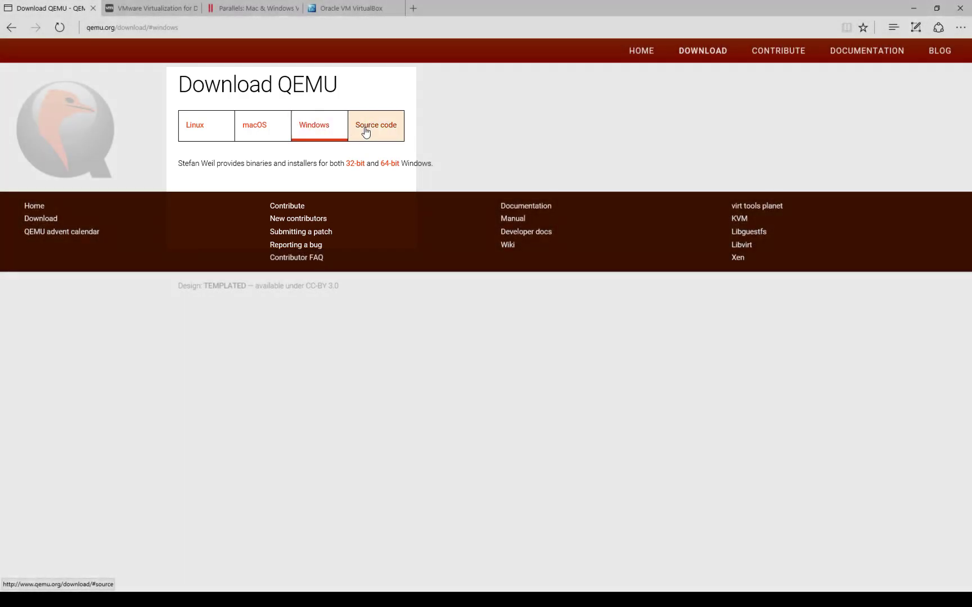
- Examine the QEMU source code downloads, the VMware site and its downloads, and the Parallels home page
{"action": "left_click", "coordinate": [364, 132]}
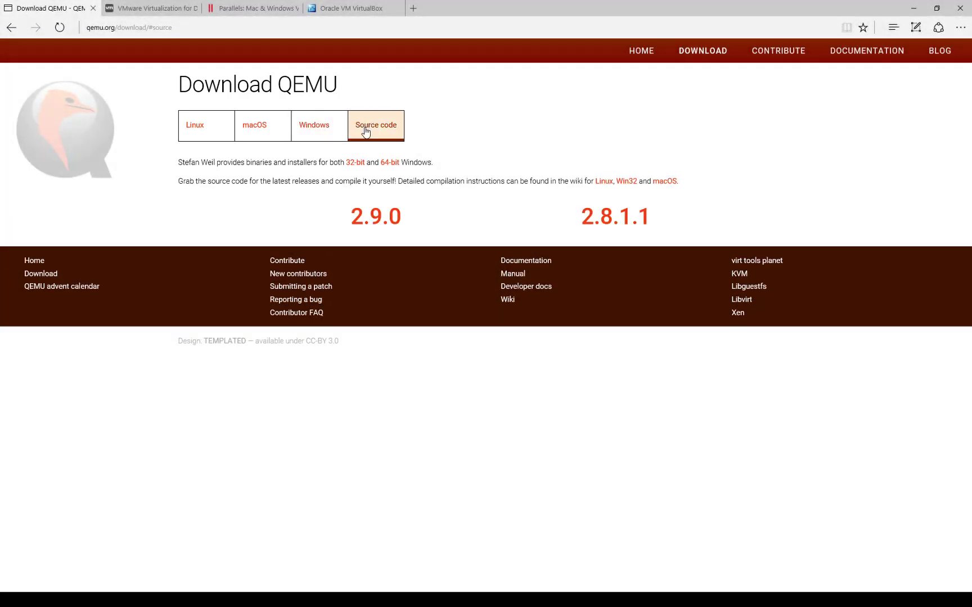
{"action": "scroll", "coordinate": [304, 259], "scroll_direction": "down", "scroll_amount": 3}
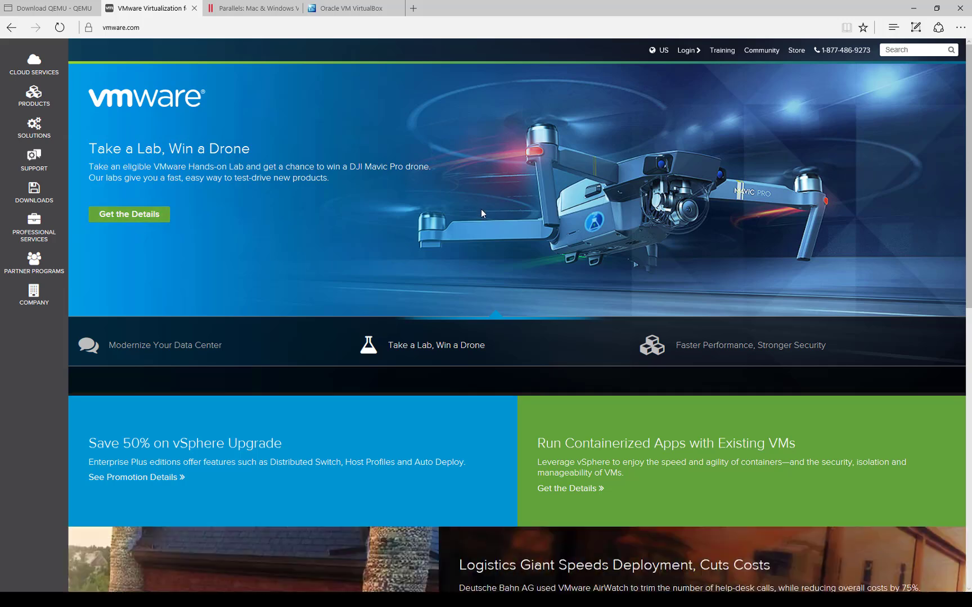
{"action": "scroll", "coordinate": [225, 223], "scroll_direction": "down", "scroll_amount": 3}
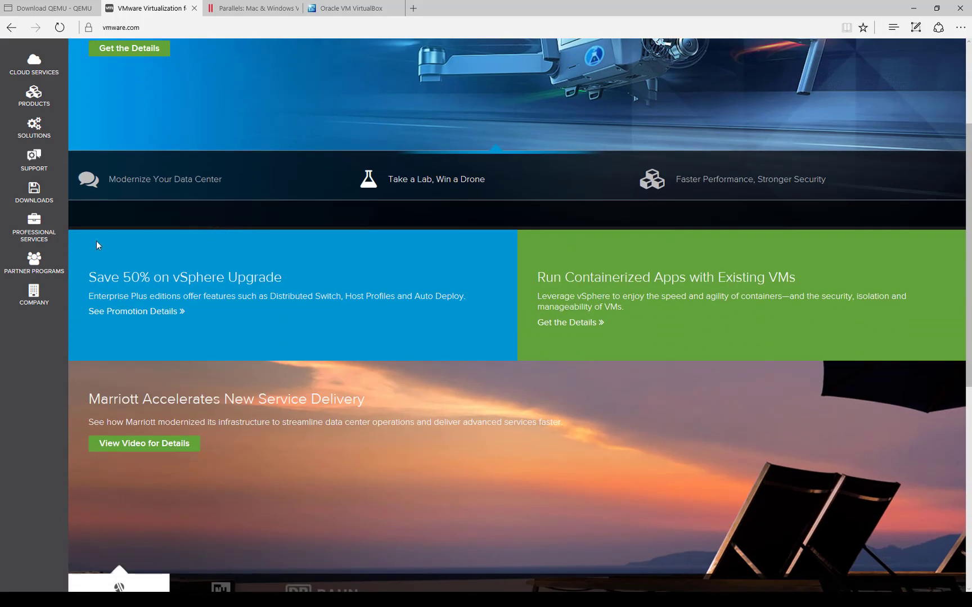
{"action": "left_click", "coordinate": [32, 196]}
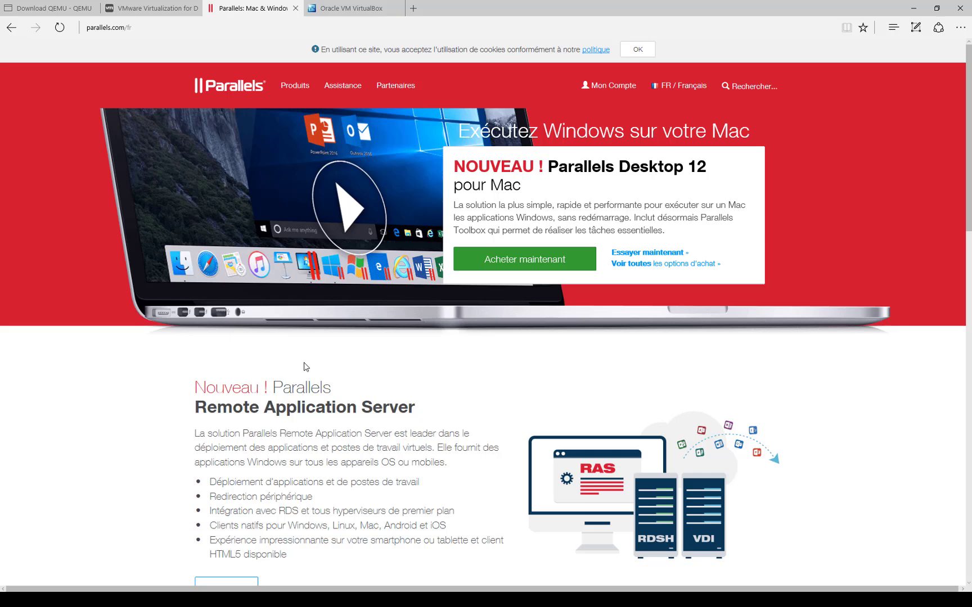
{"action": "scroll", "coordinate": [305, 367], "scroll_direction": "down", "scroll_amount": 6}
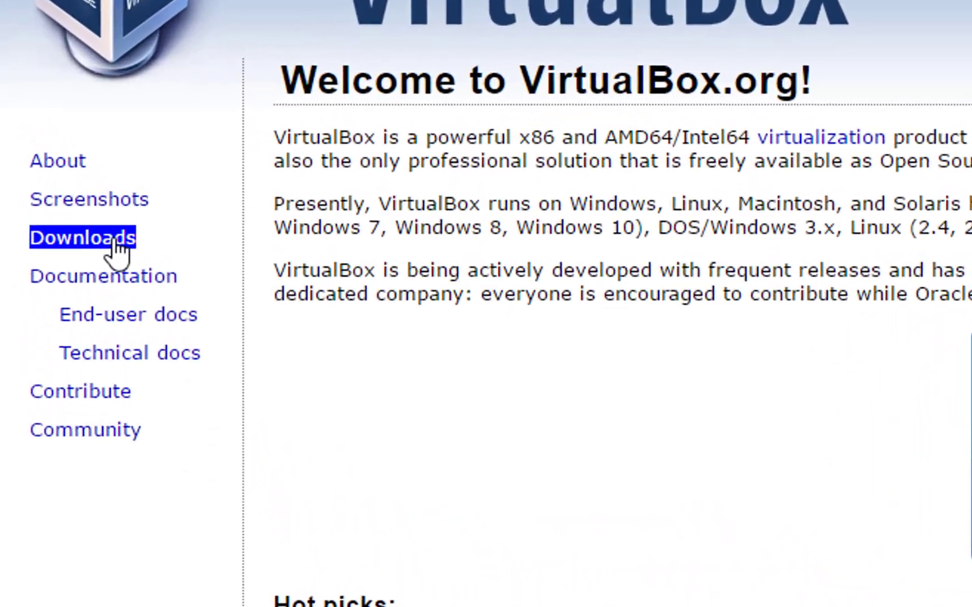
- Download the VirtualBox 5.1.22 package for Windows hosts and the matching Extension Pack for all supported platforms
{"action": "left_click", "coordinate": [127, 257]}
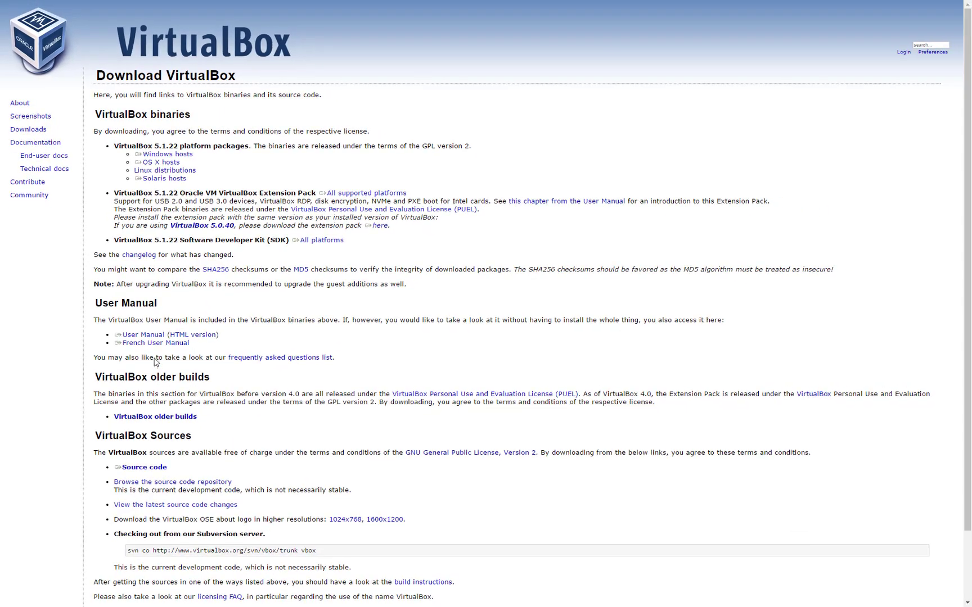
{"action": "left_click", "coordinate": [152, 170]}
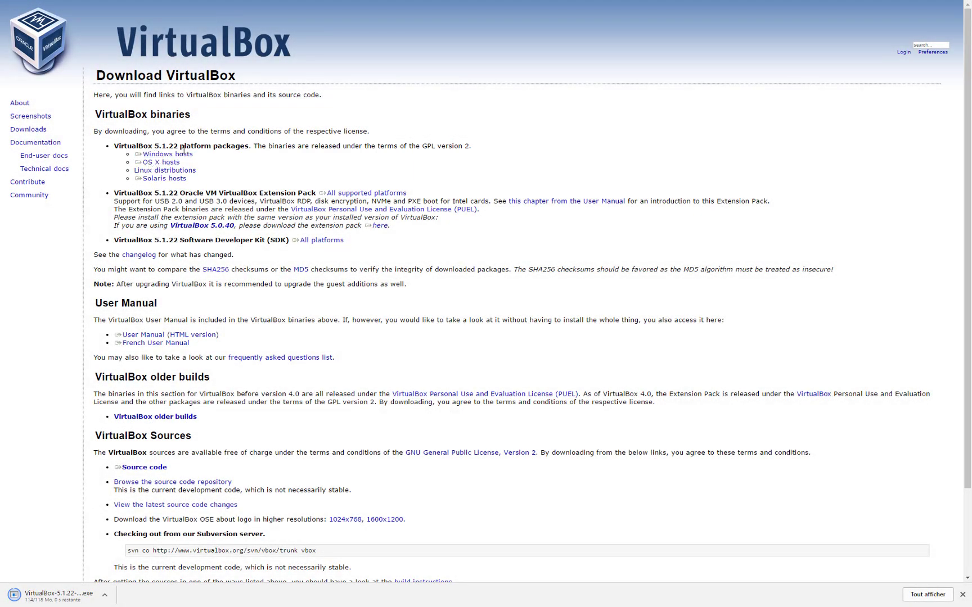
{"action": "left_click_drag", "start_coordinate": [115, 194], "coordinate": [316, 191]}
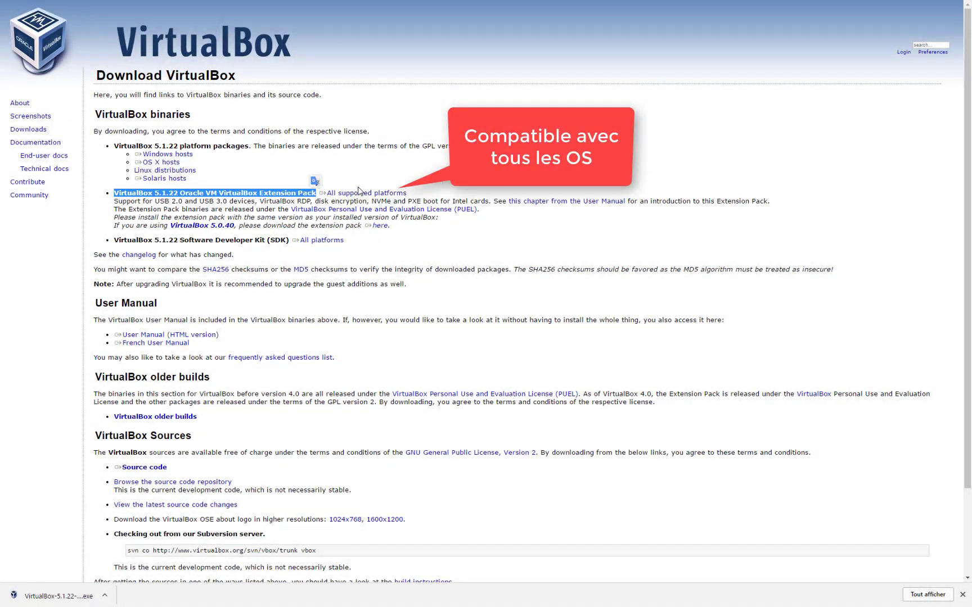
{"action": "left_click", "coordinate": [360, 194]}
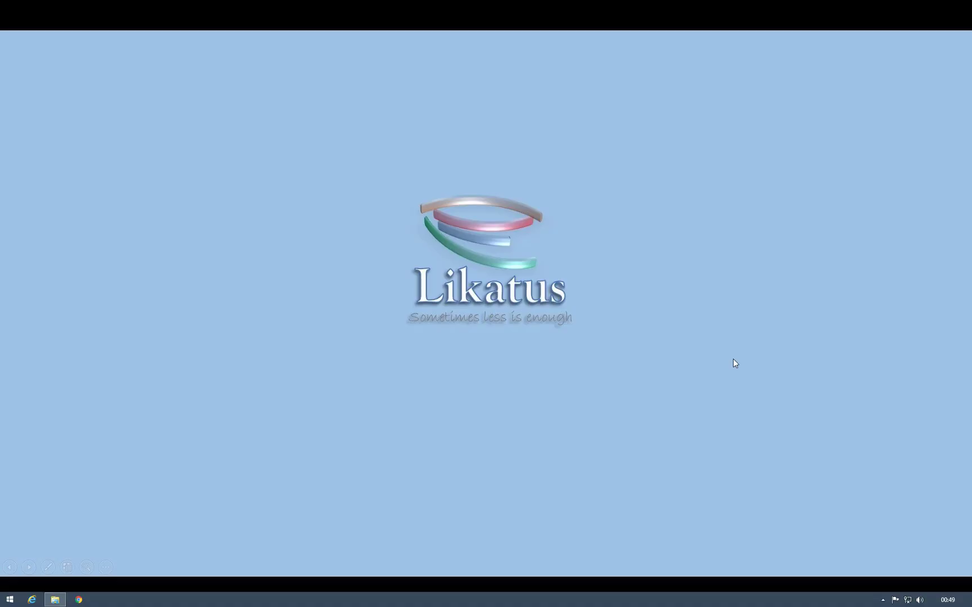
- Launch the VirtualBox-5.1.22-115126-Win (1) installer from the VirtualBox folder in Téléchargements
{"action": "left_click", "coordinate": [59, 600]}
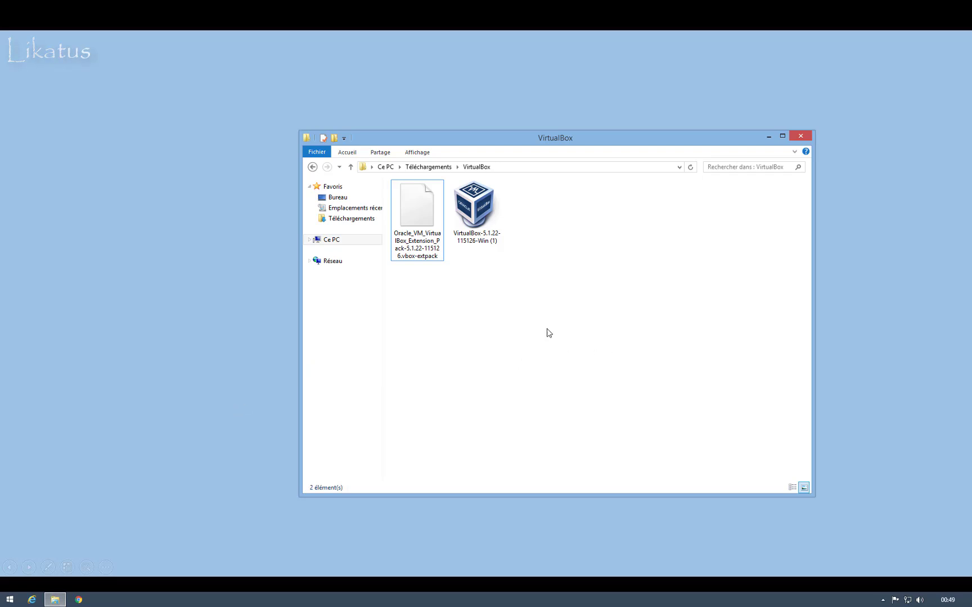
{"action": "left_click", "coordinate": [479, 243]}
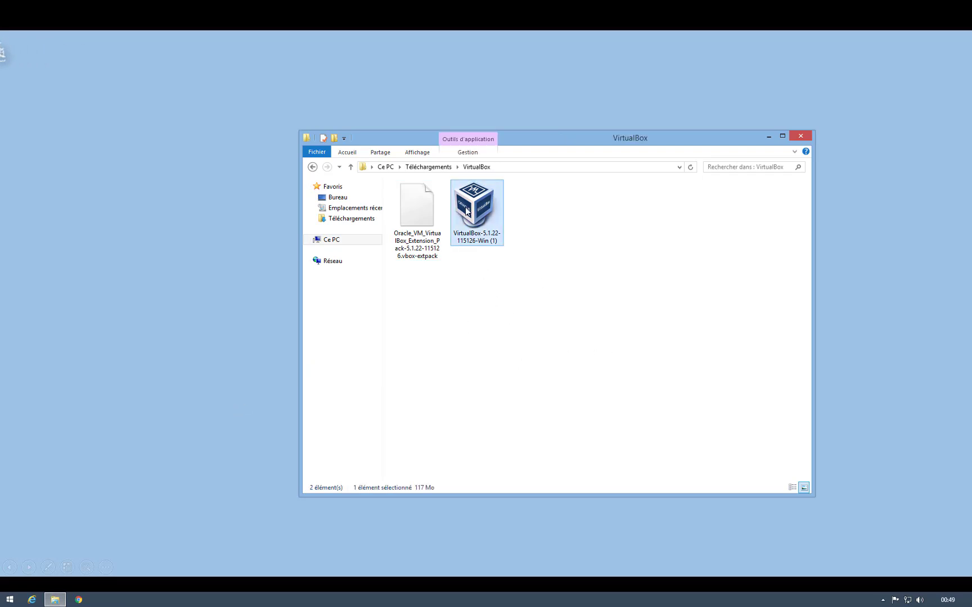
{"action": "double_click", "coordinate": [479, 244]}
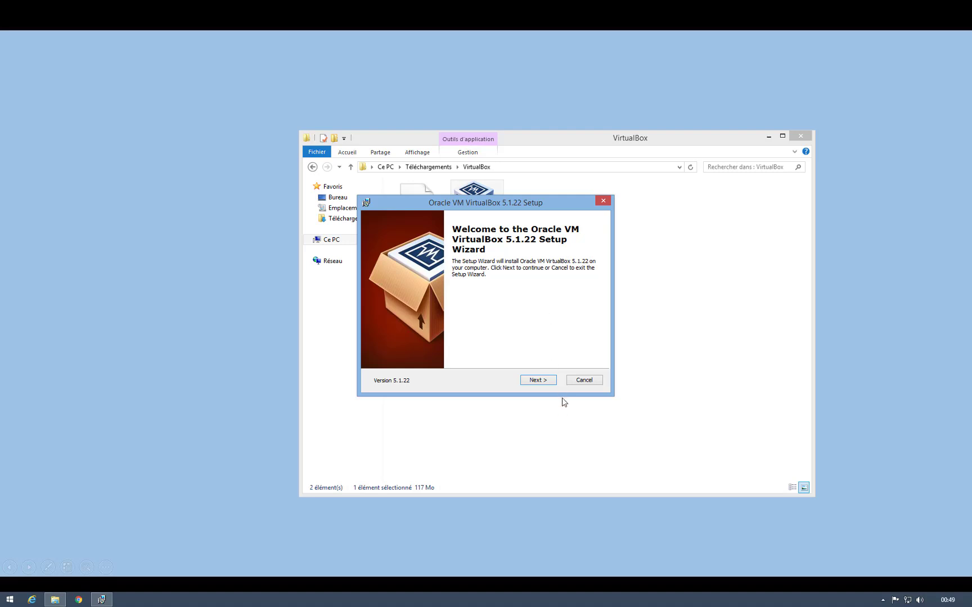
- Keep the default features, location, shortcuts and file associations, accept the network interface reset, and start the VirtualBox 5.1.22 installation
{"action": "left_click", "coordinate": [543, 382]}
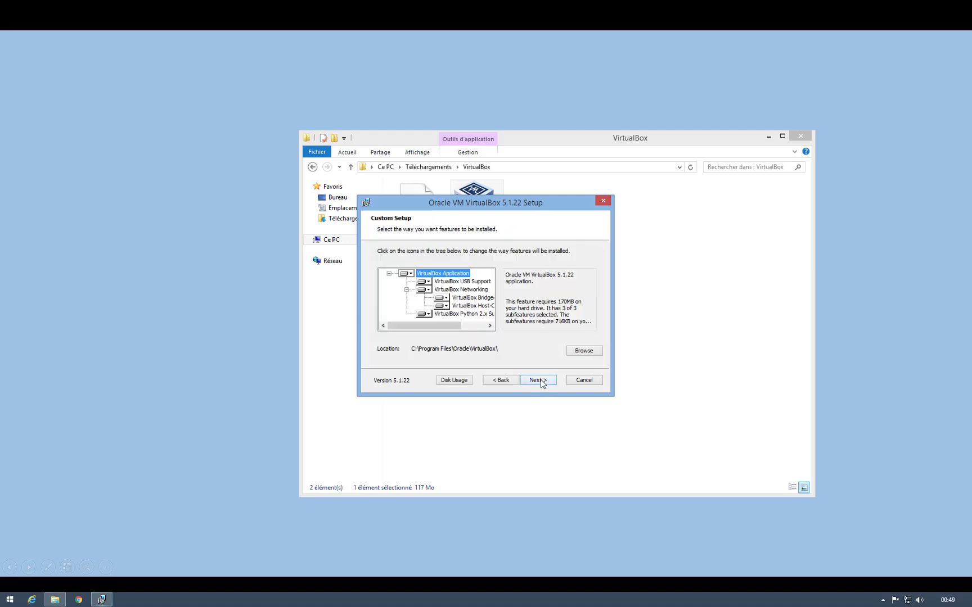
{"action": "left_click", "coordinate": [543, 382]}
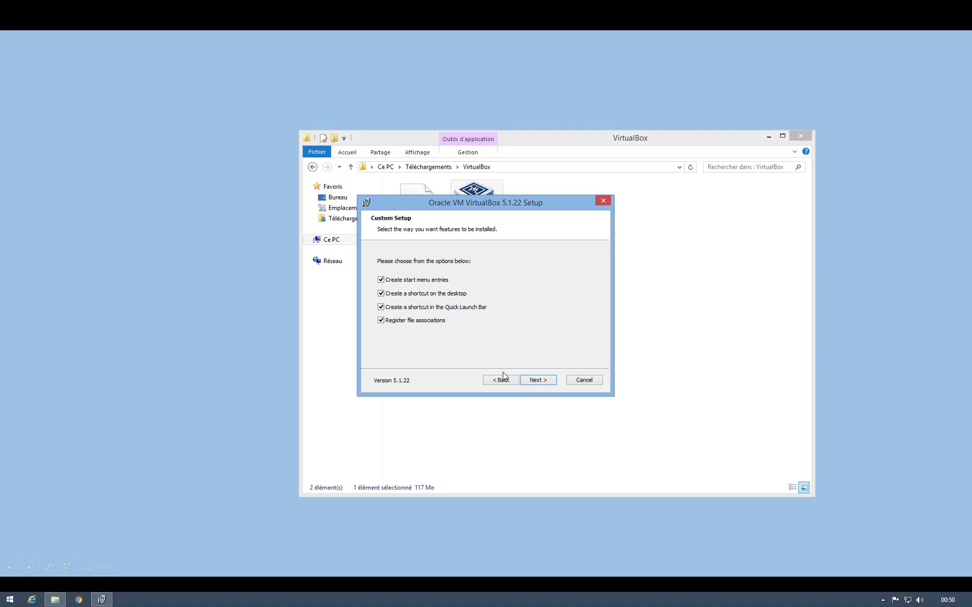
{"action": "left_click", "coordinate": [544, 379]}
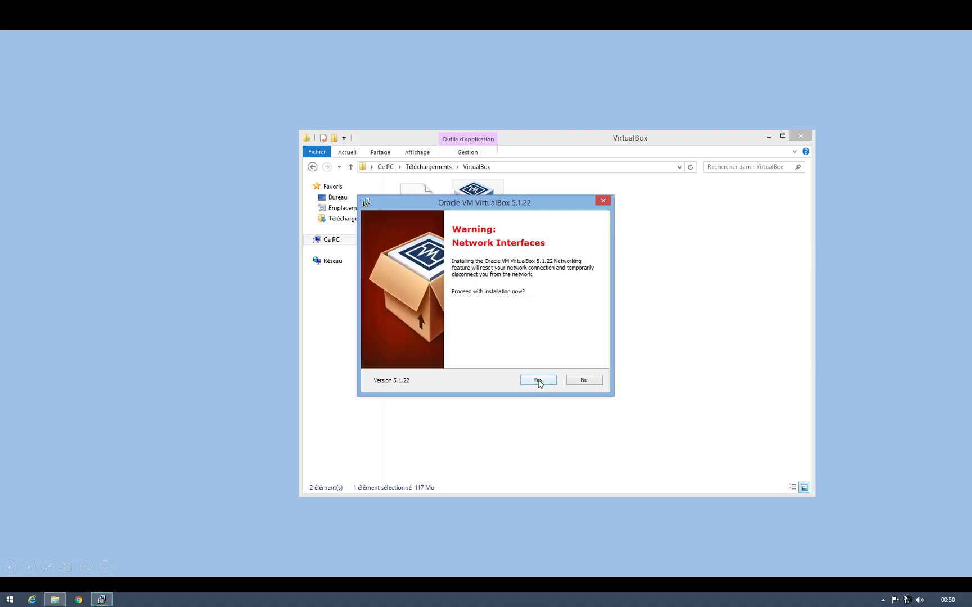
{"action": "left_click", "coordinate": [539, 383]}
{"action": "left_click", "coordinate": [537, 380]}
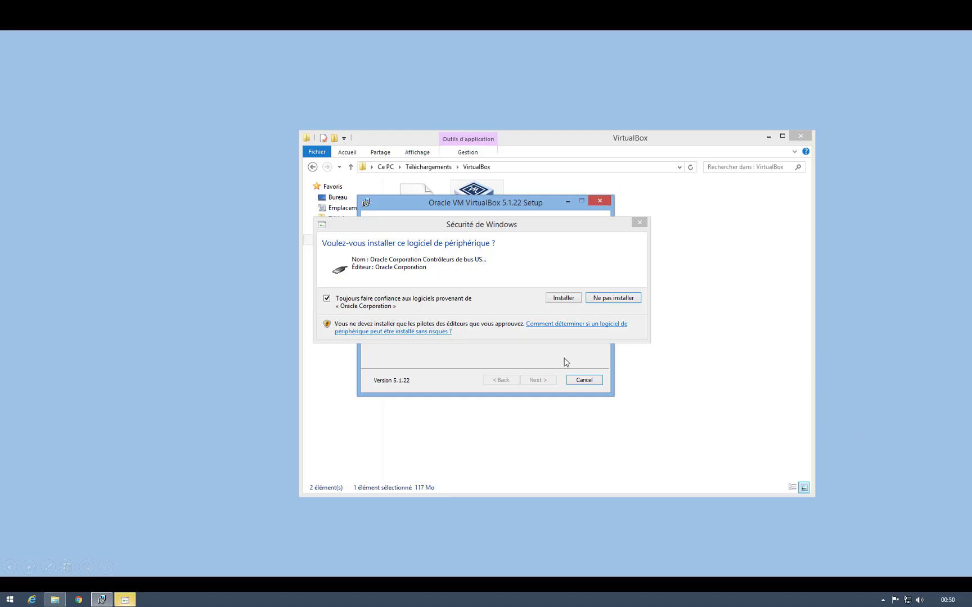
- Allow the Oracle Corporation USB device software to install, and finish the setup with VirtualBox set to start after installation
{"action": "left_click", "coordinate": [471, 229]}
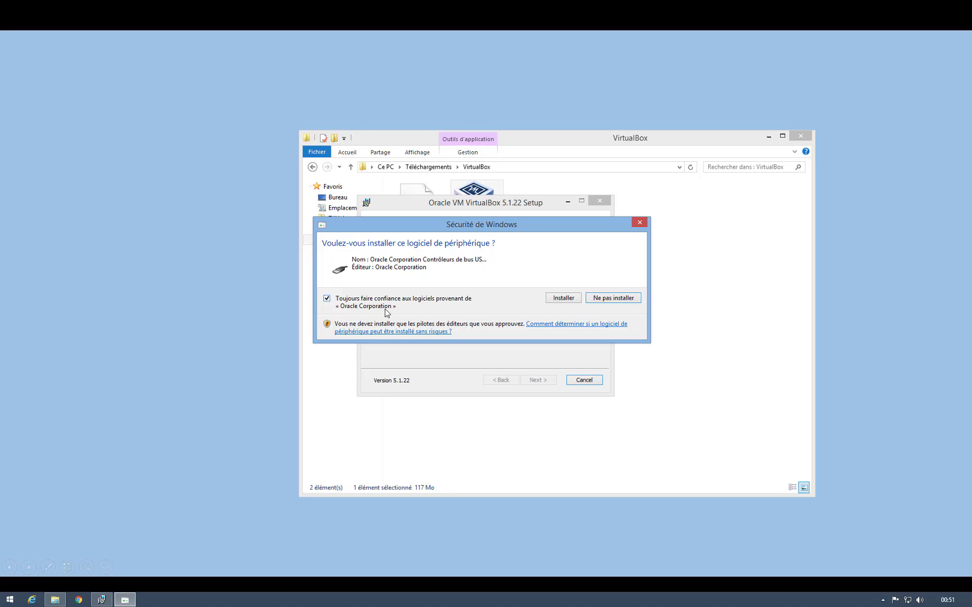
{"action": "left_click", "coordinate": [562, 299]}
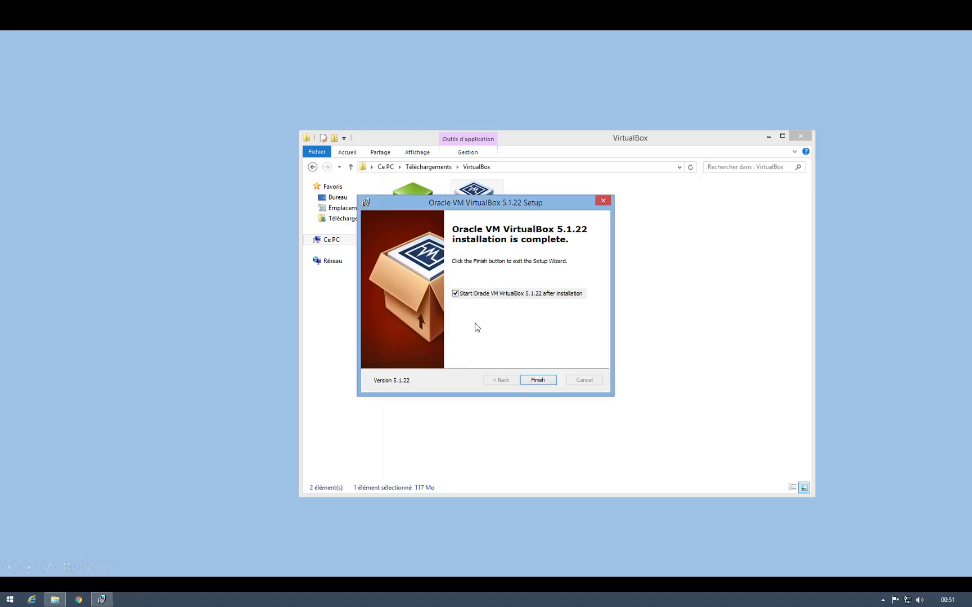
{"action": "left_click", "coordinate": [537, 381]}
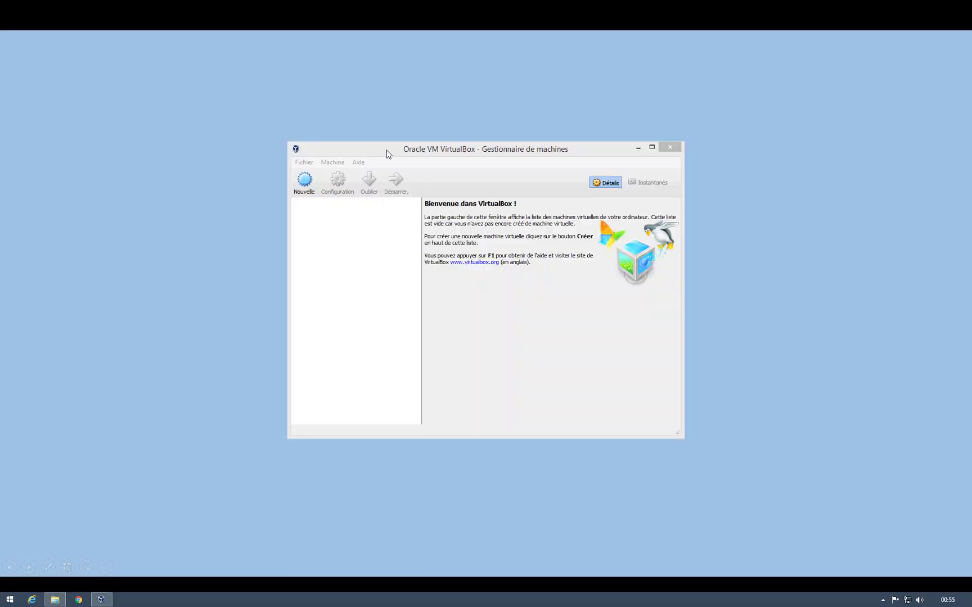
- View the version information in À propos de VirtualBox and close it
{"action": "left_click", "coordinate": [392, 150]}
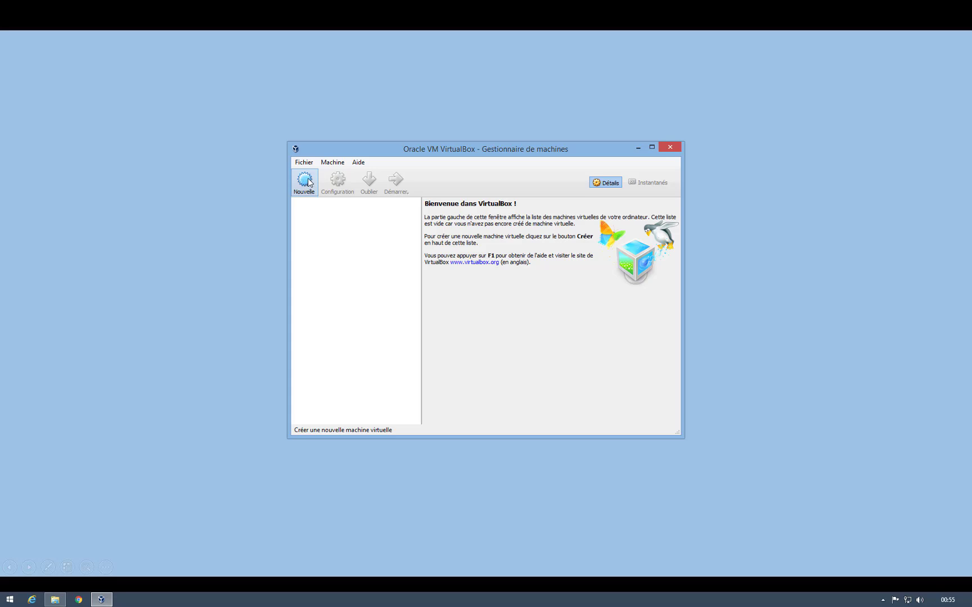
{"action": "left_click", "coordinate": [359, 163]}
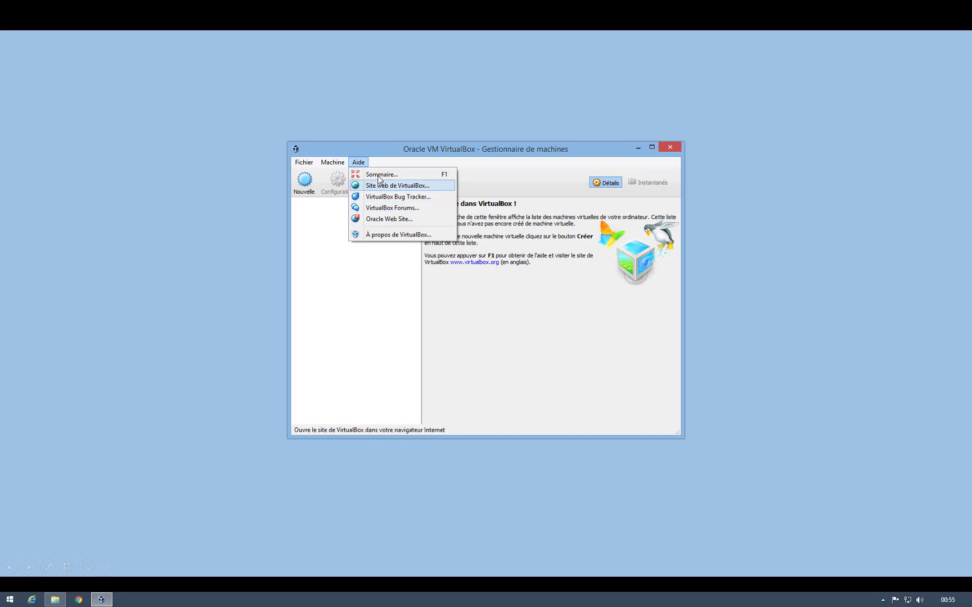
{"action": "left_click", "coordinate": [384, 235]}
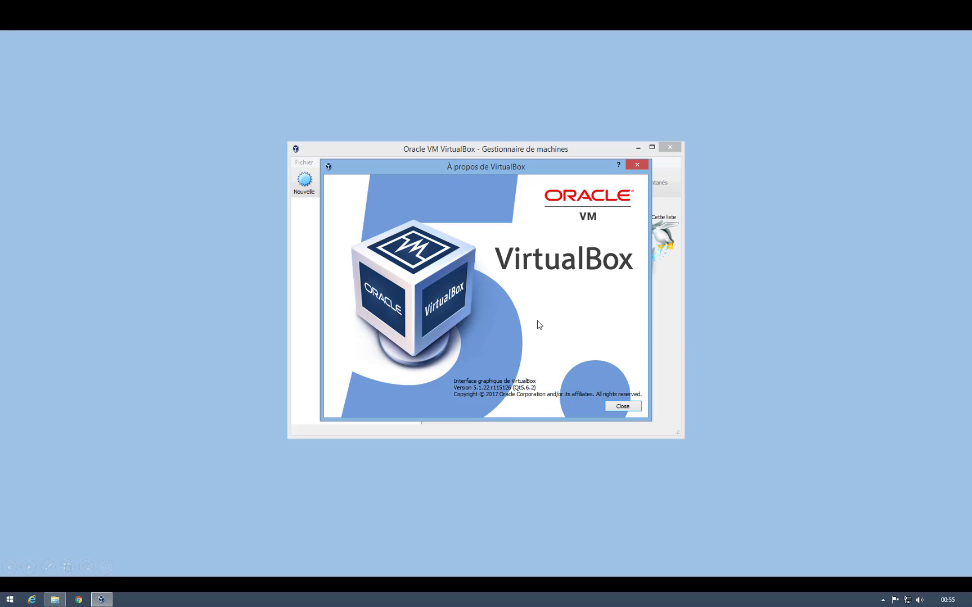
{"action": "left_click", "coordinate": [622, 406]}
- View the file chooser for adding an existing virtual machine and cancel it without choosing a file
{"action": "left_click", "coordinate": [332, 162]}
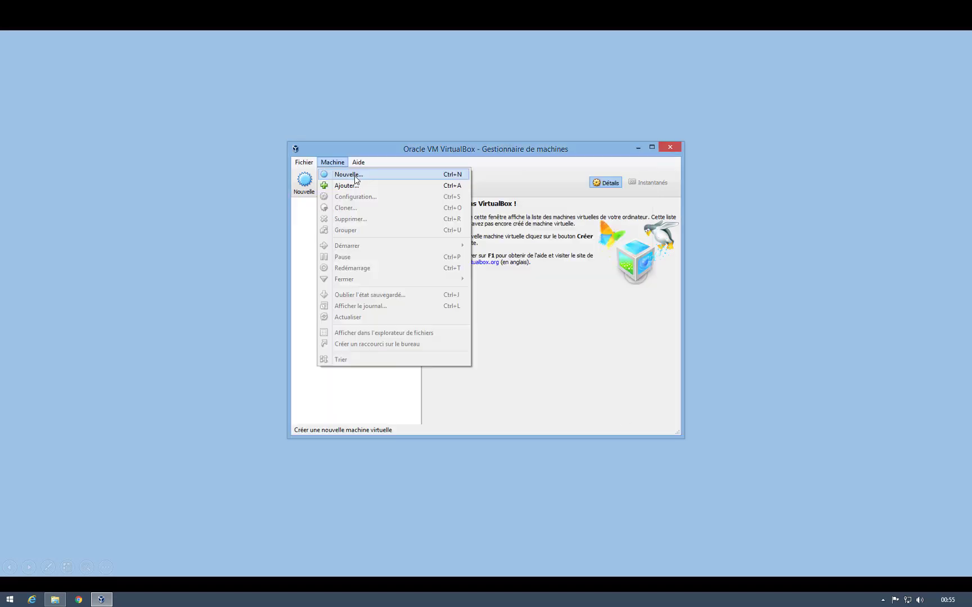
{"action": "left_click", "coordinate": [346, 188]}
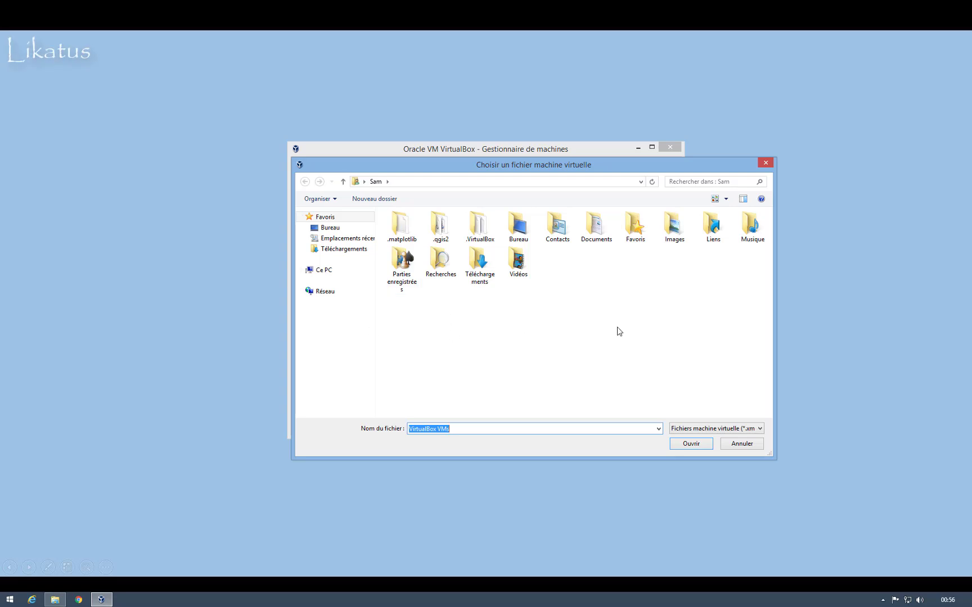
{"action": "left_click", "coordinate": [742, 444]}
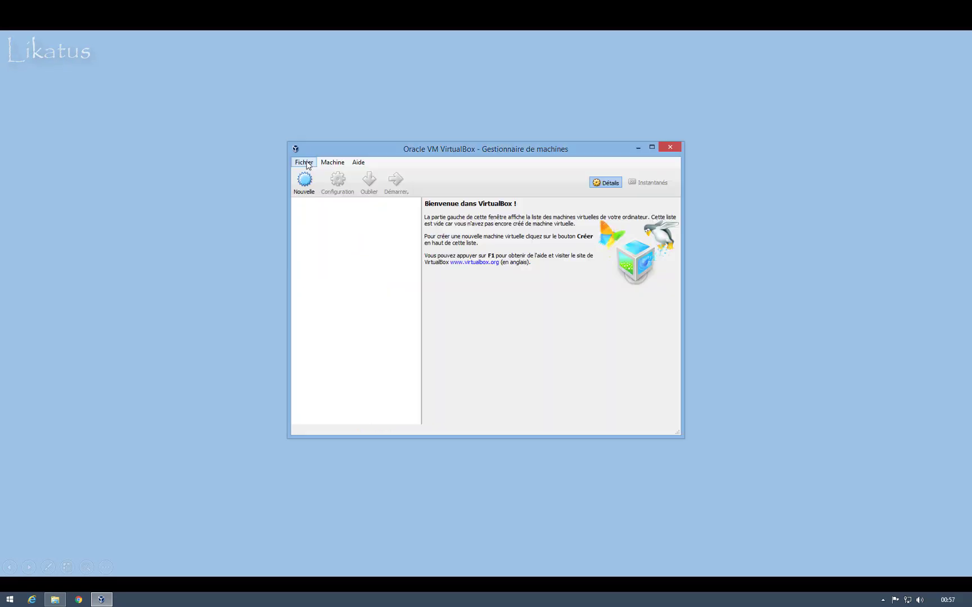
- Review the Général, Entrée, Mise à jour, Langue and Affichage settings in the VirtualBox preferences, including the manager's keyboard shortcuts
{"action": "left_click", "coordinate": [307, 163]}
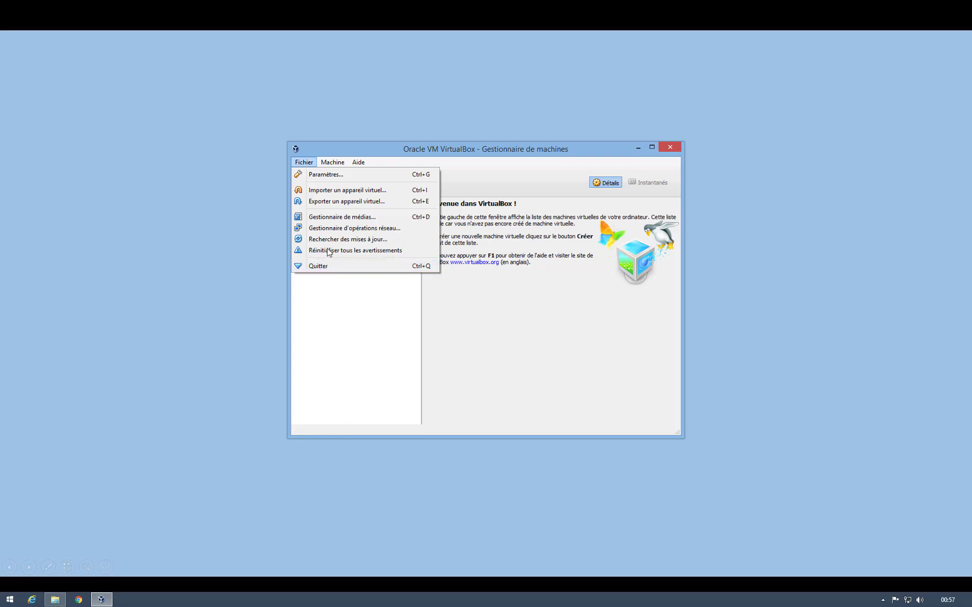
{"action": "left_click", "coordinate": [331, 175]}
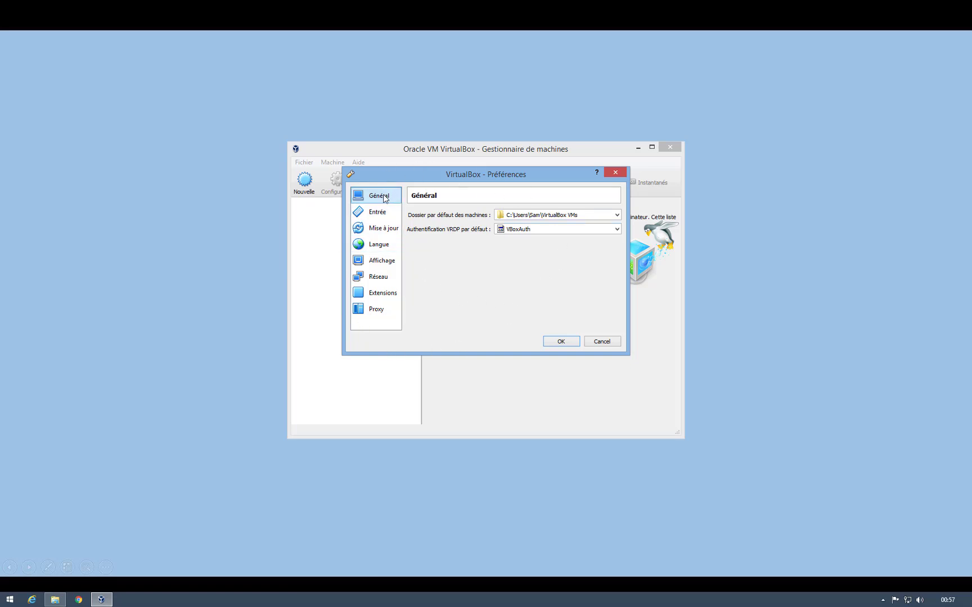
{"action": "left_click", "coordinate": [593, 213]}
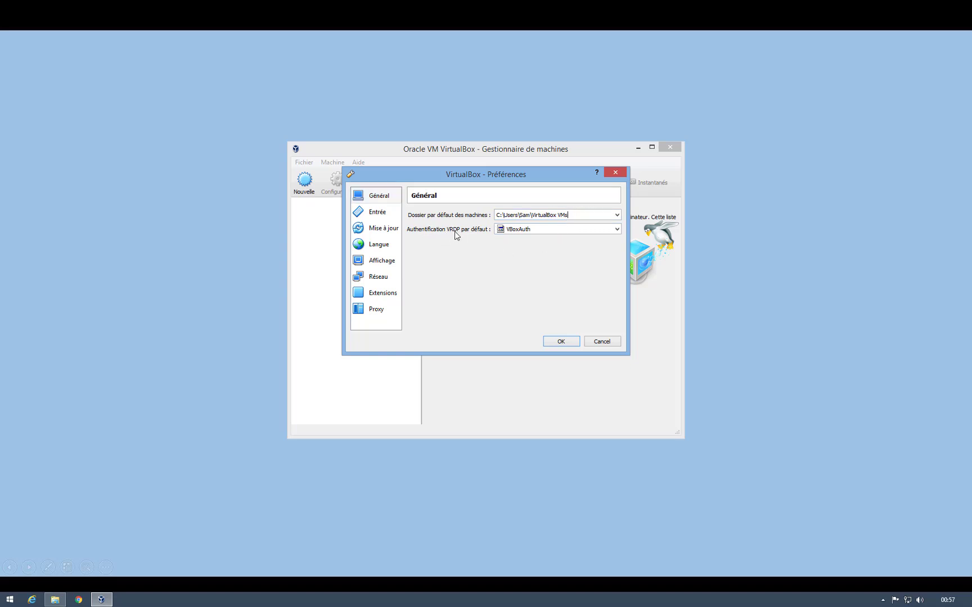
{"action": "left_click", "coordinate": [377, 212]}
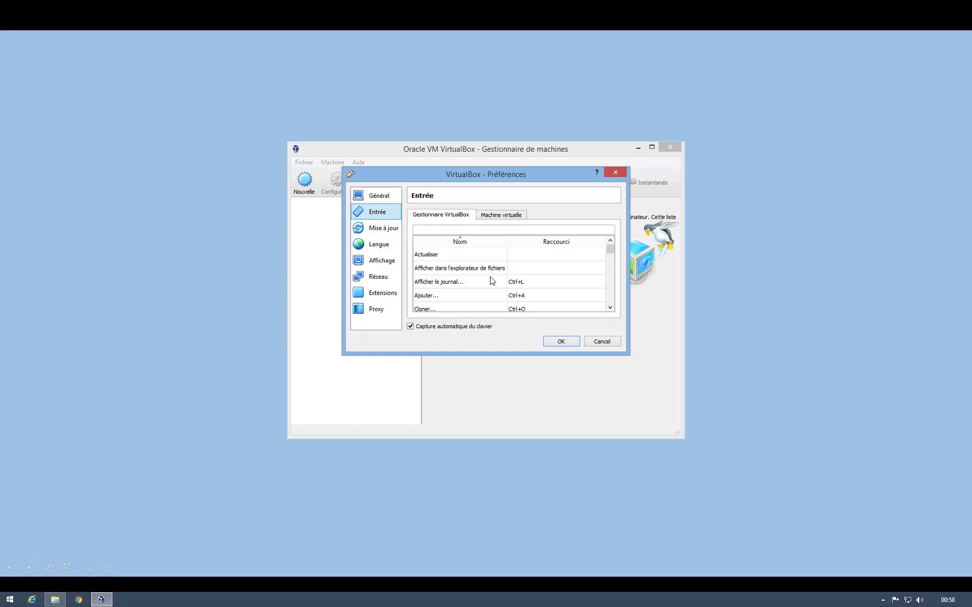
{"action": "scroll", "coordinate": [502, 287], "scroll_direction": "down", "scroll_amount": 1}
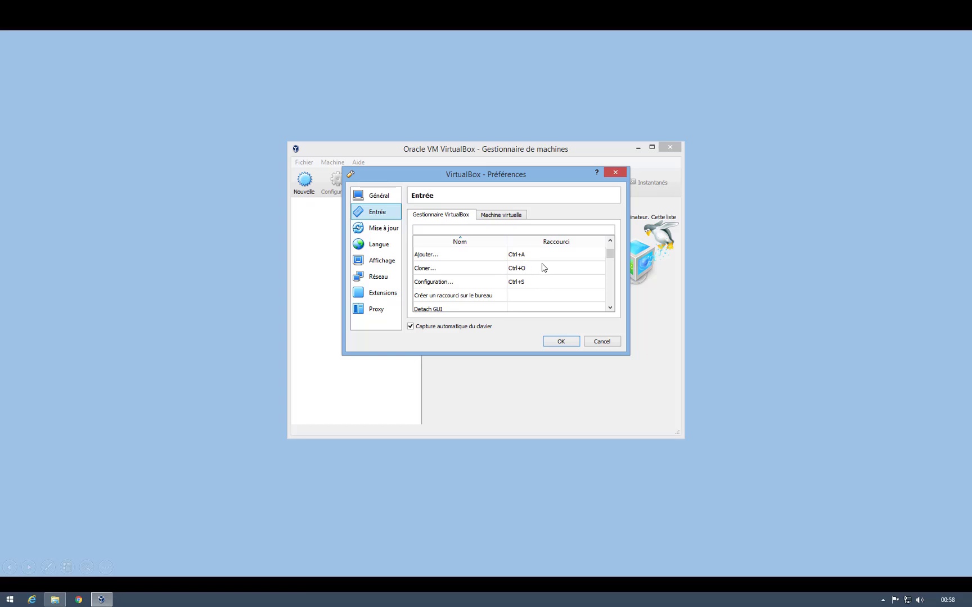
{"action": "scroll", "coordinate": [538, 278], "scroll_direction": "down", "scroll_amount": 2}
{"action": "scroll", "coordinate": [537, 281], "scroll_direction": "up", "scroll_amount": 3}
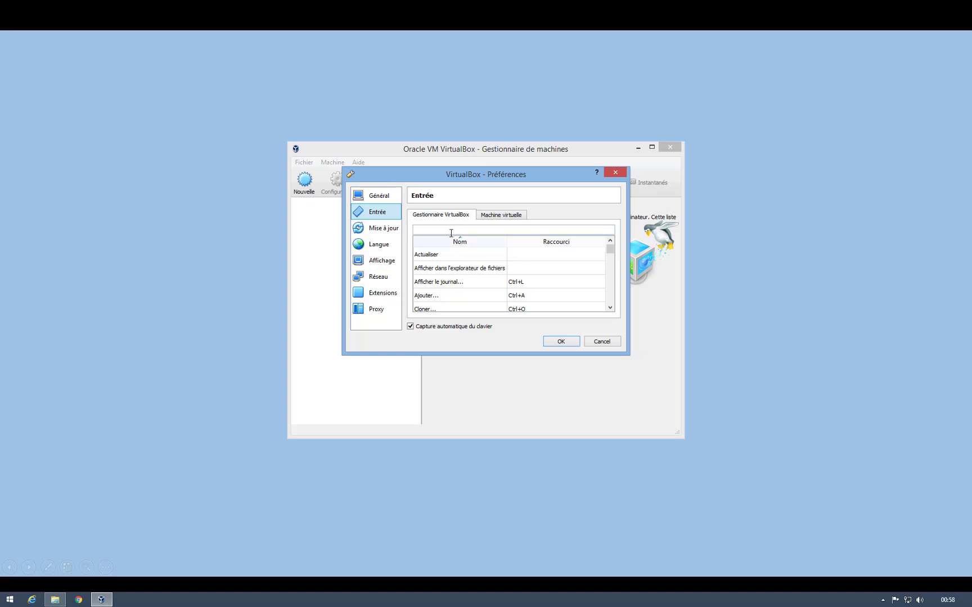
{"action": "left_click", "coordinate": [381, 234]}
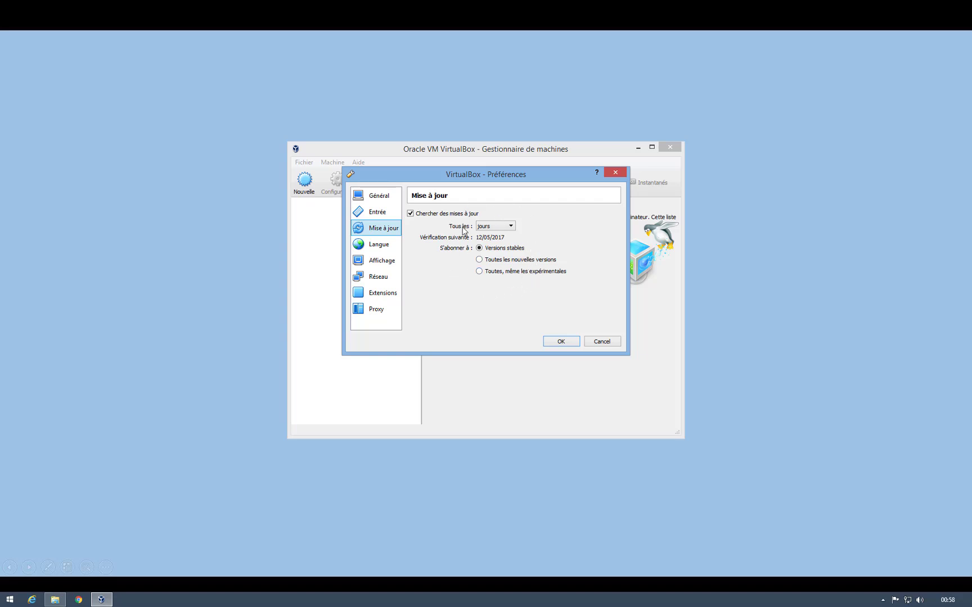
{"action": "left_click", "coordinate": [378, 245]}
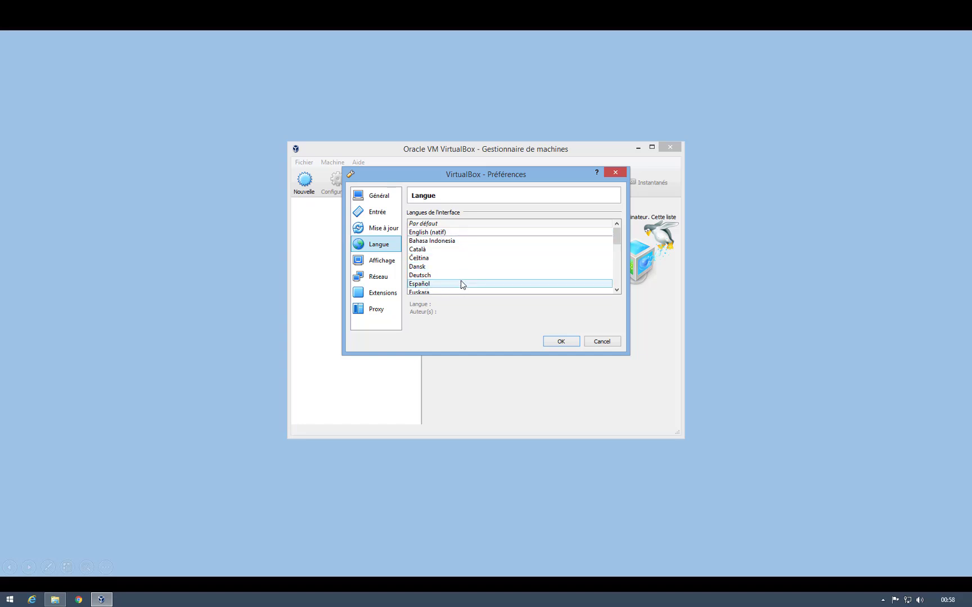
{"action": "left_click", "coordinate": [379, 262]}
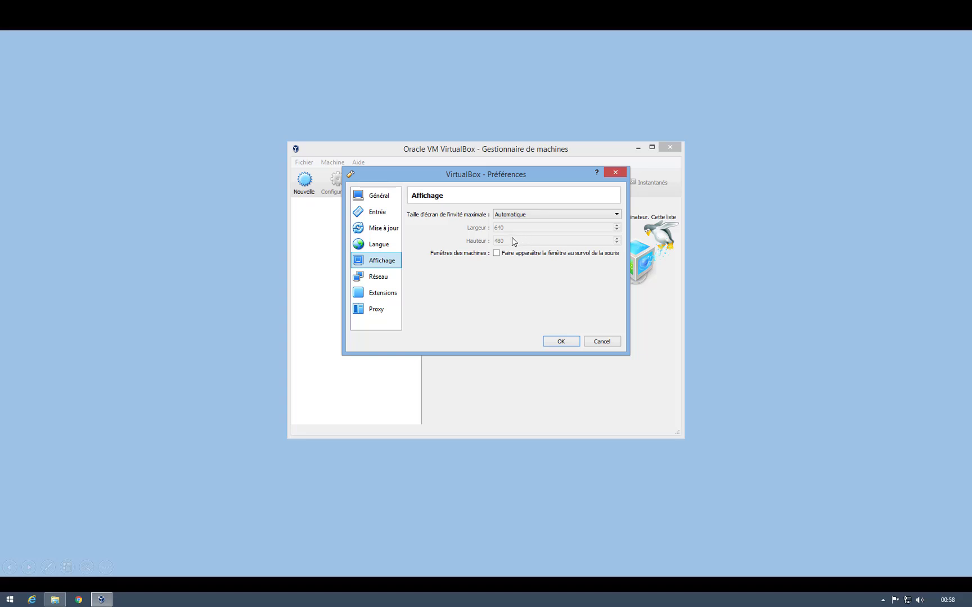
- Bring up the VirtualBox downloads folder and select the Oracle VM VirtualBox Extension Pack file
{"action": "left_click", "coordinate": [59, 602]}
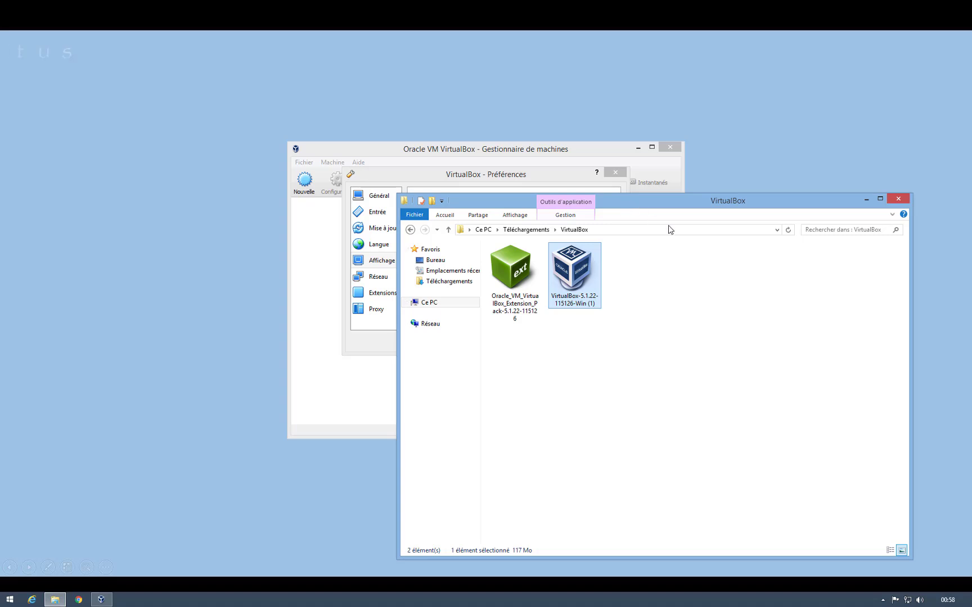
{"action": "left_click", "coordinate": [588, 321]}
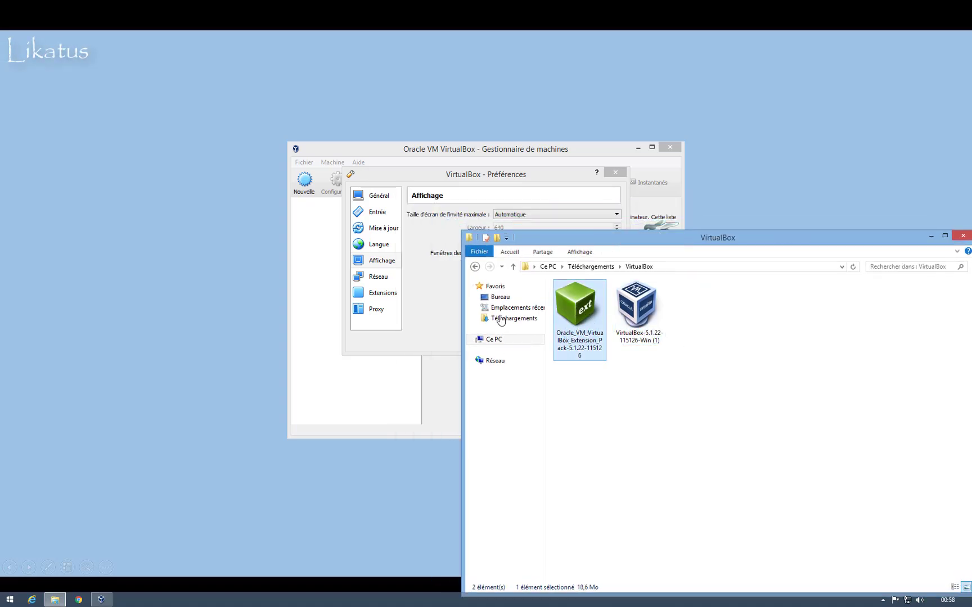
- Try adding a NAT network in the Réseau preferences, view its details without changes, and delete the network
{"action": "left_click", "coordinate": [373, 279]}
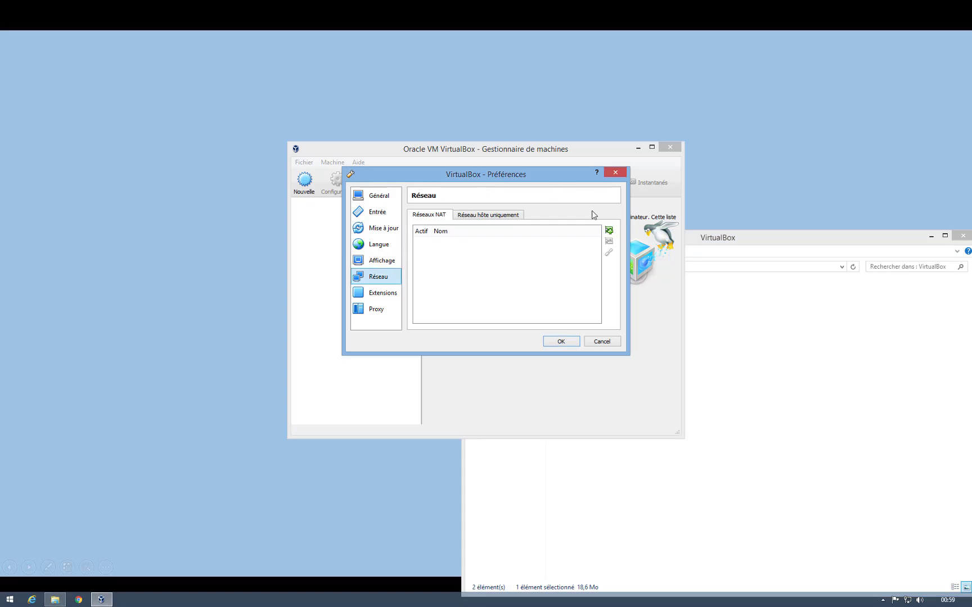
{"action": "left_click", "coordinate": [609, 231]}
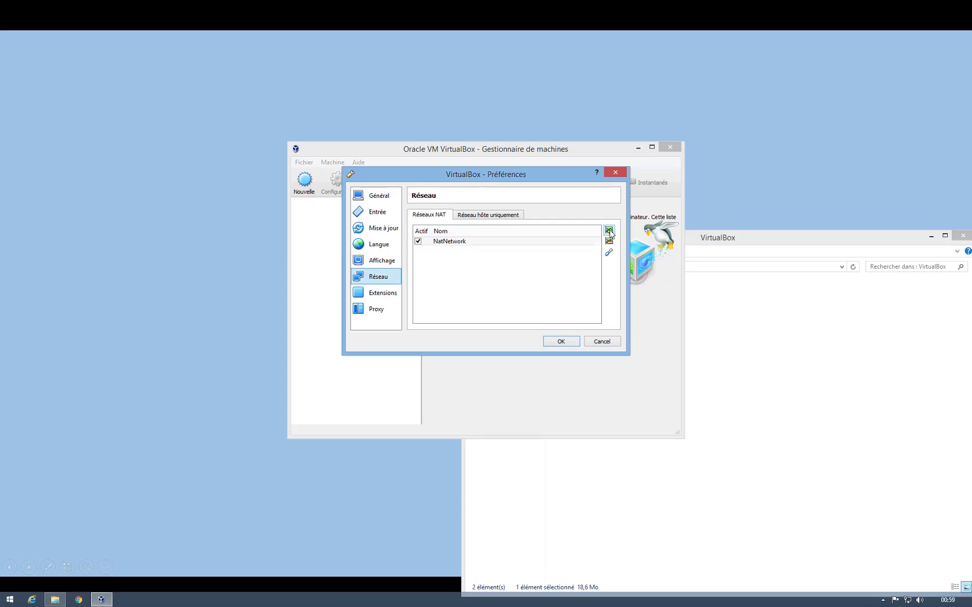
{"action": "left_click", "coordinate": [466, 240]}
{"action": "left_click", "coordinate": [608, 253]}
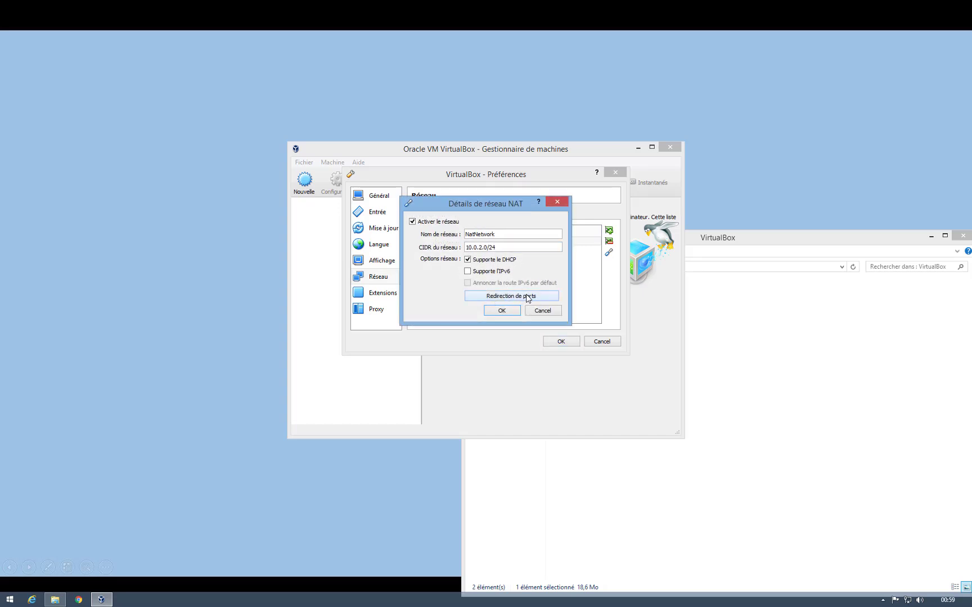
{"action": "left_click", "coordinate": [541, 310]}
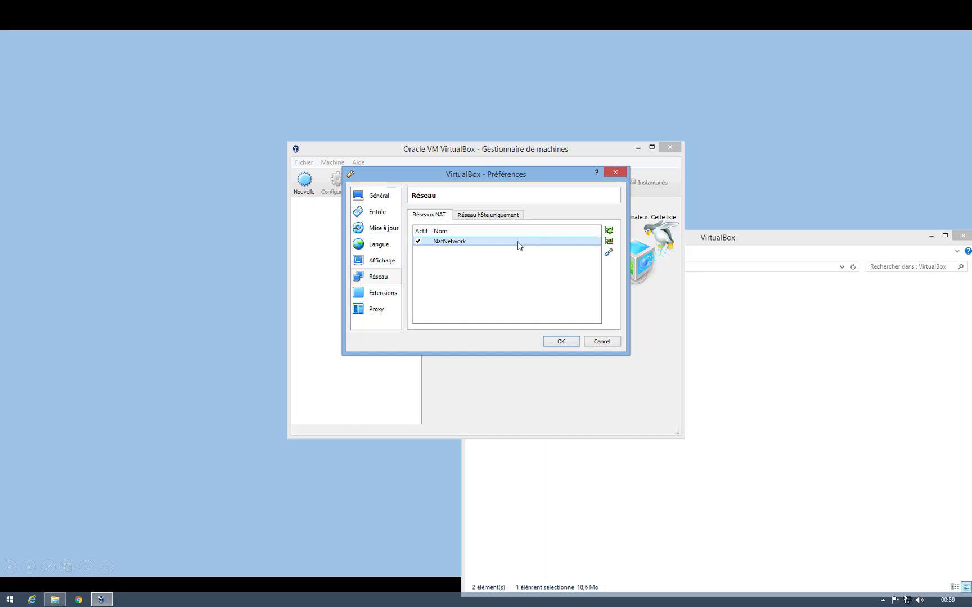
{"action": "left_click", "coordinate": [609, 240]}
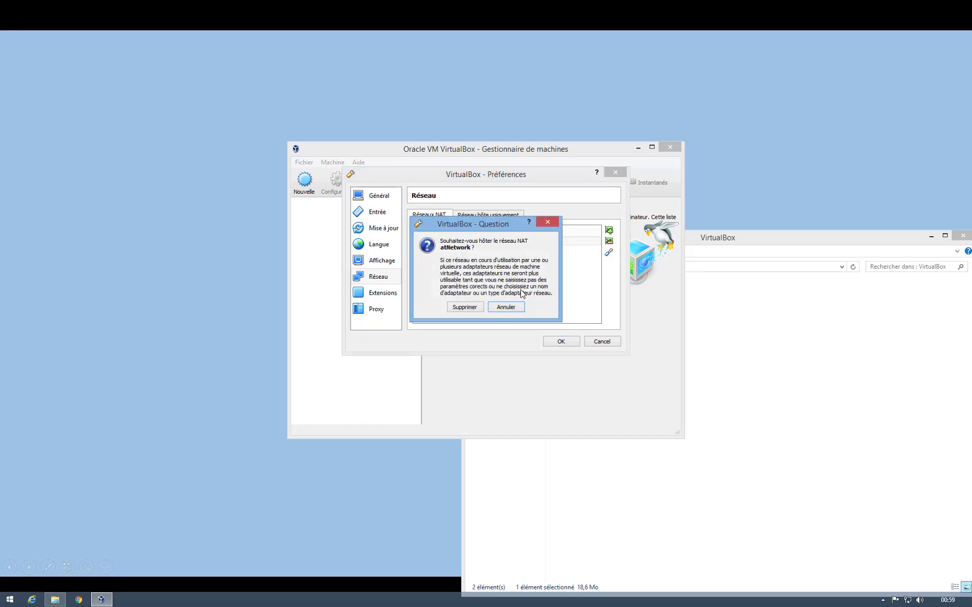
{"action": "left_click", "coordinate": [460, 308]}
- View the Extensions preferences and the extension file chooser without adding a package, and put away the preferences and downloads folder
{"action": "left_click", "coordinate": [375, 293]}
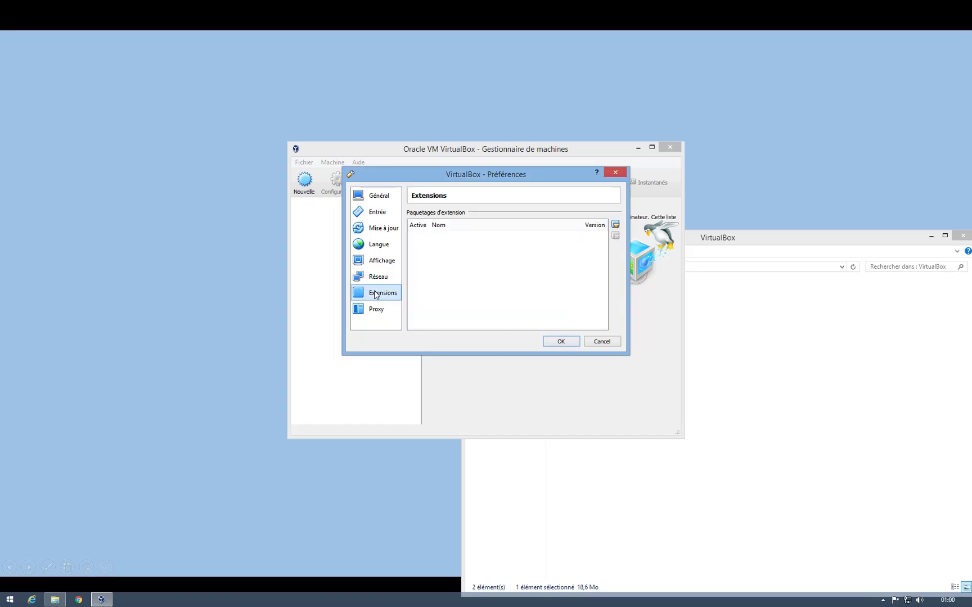
{"action": "left_click", "coordinate": [615, 225]}
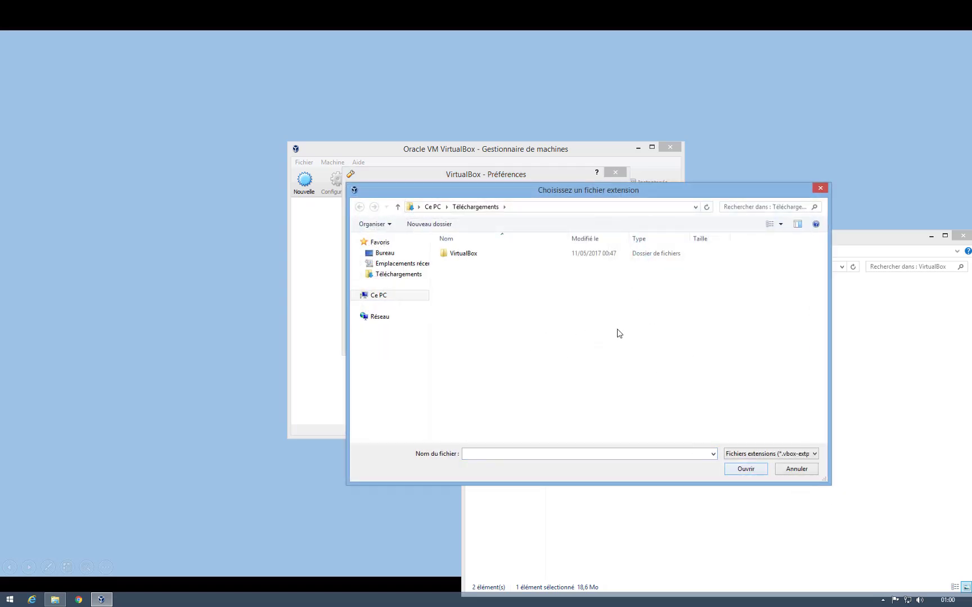
{"action": "left_click", "coordinate": [808, 469]}
{"action": "left_click", "coordinate": [598, 341]}
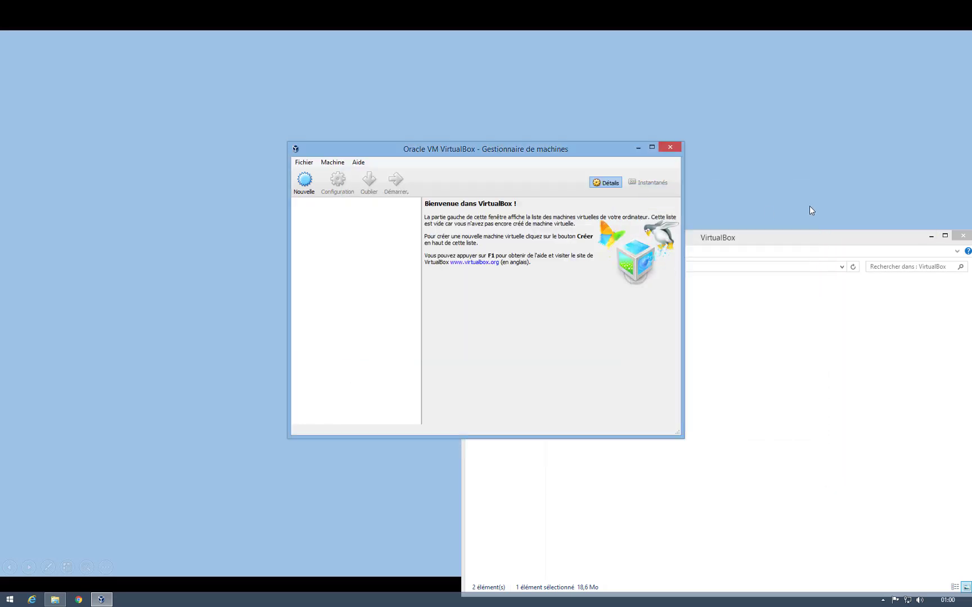
{"action": "left_click", "coordinate": [931, 236]}
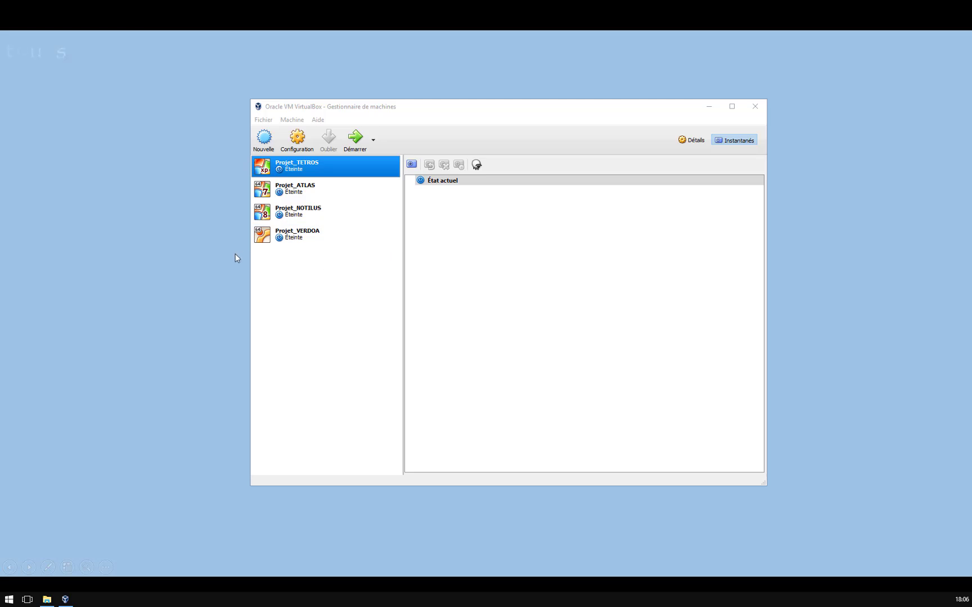
- Start a new virtual machine named Machine_Tuto with type Microsoft Windows and version Windows 8.1 (64-bit)
{"action": "left_click", "coordinate": [262, 141]}
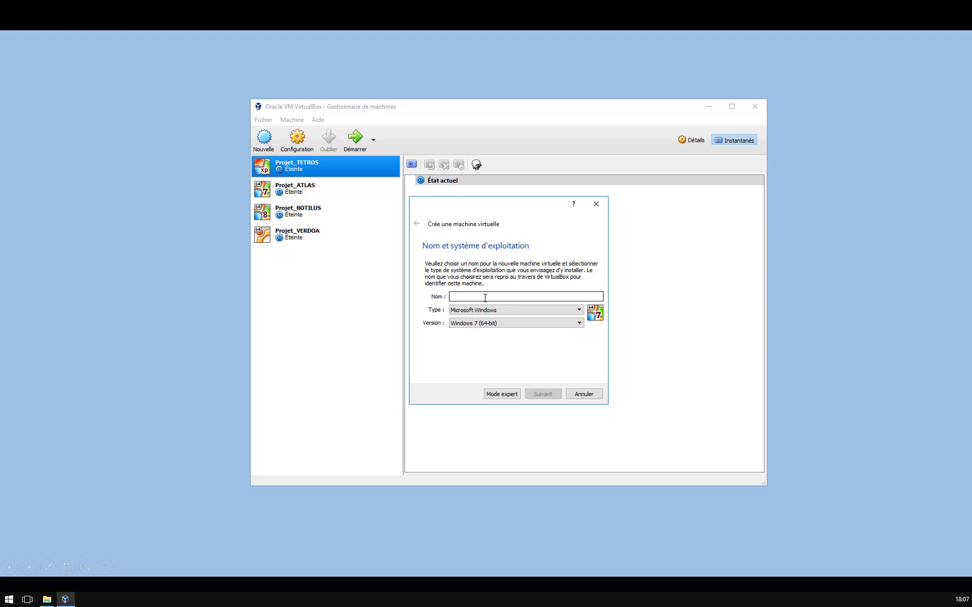
{"action": "type", "text": "Machine_Tuto"}
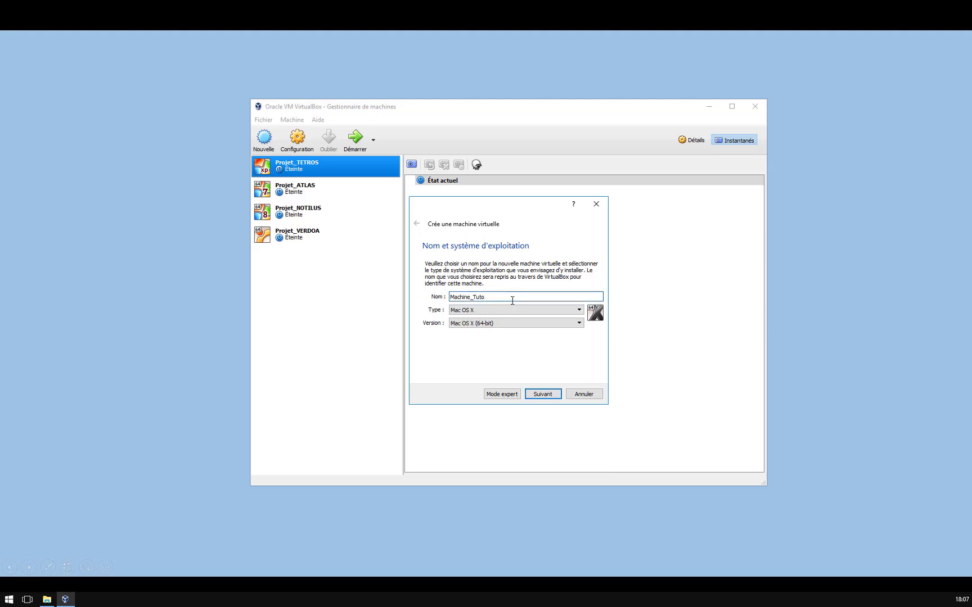
{"action": "left_click", "coordinate": [503, 309]}
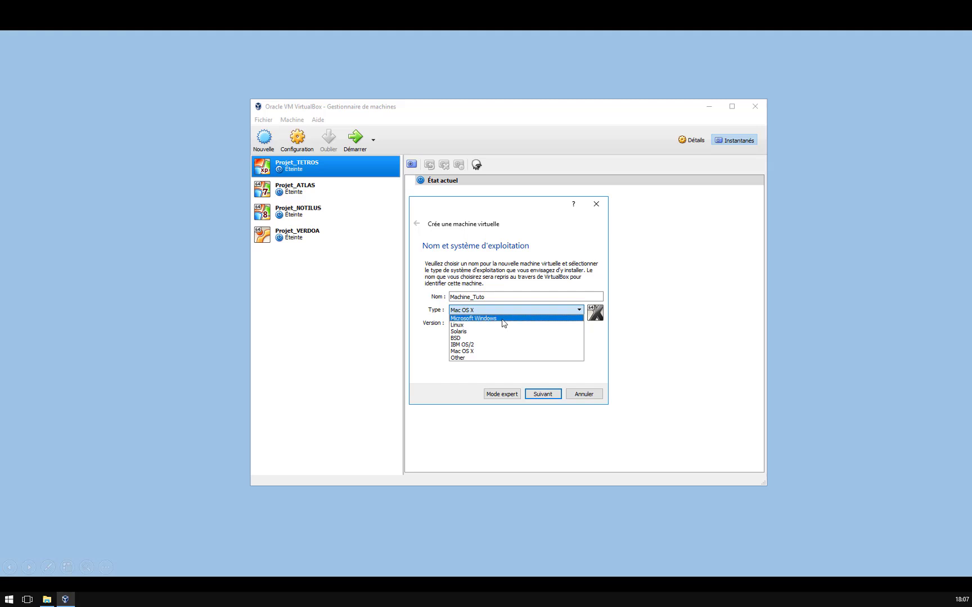
{"action": "left_click", "coordinate": [467, 318]}
{"action": "left_click", "coordinate": [452, 324]}
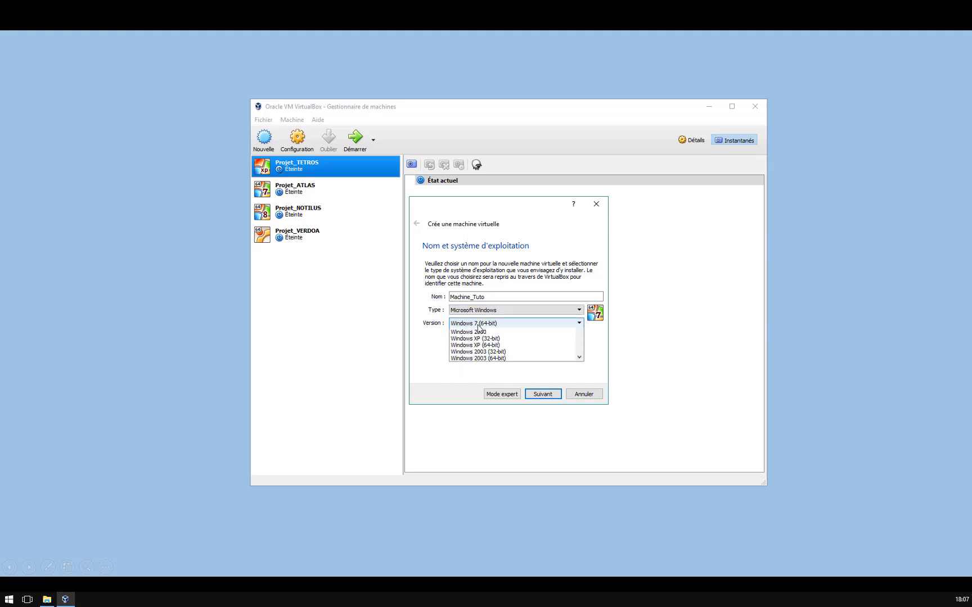
{"action": "scroll", "coordinate": [503, 369], "scroll_direction": "down", "scroll_amount": 1}
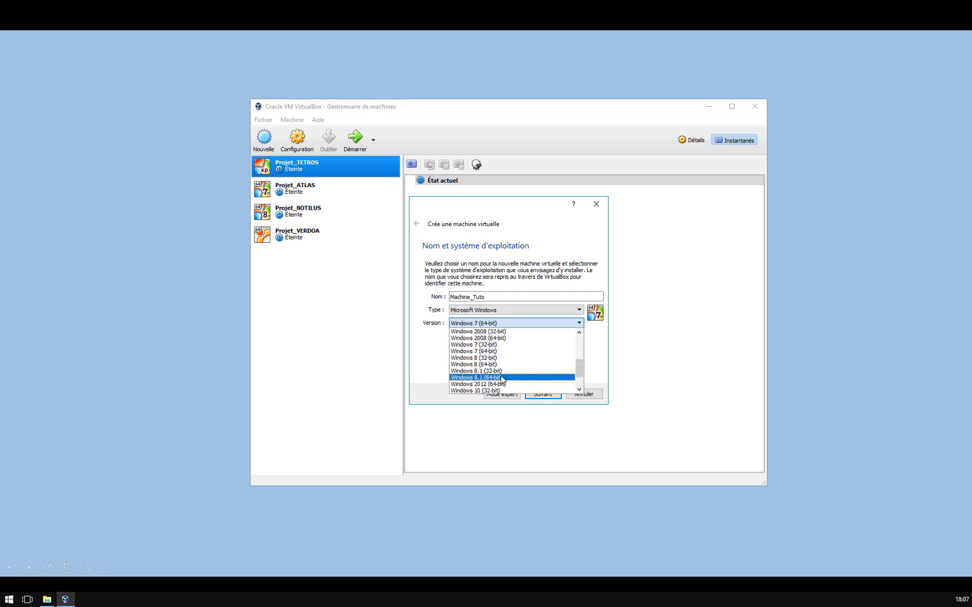
{"action": "left_click", "coordinate": [507, 377]}
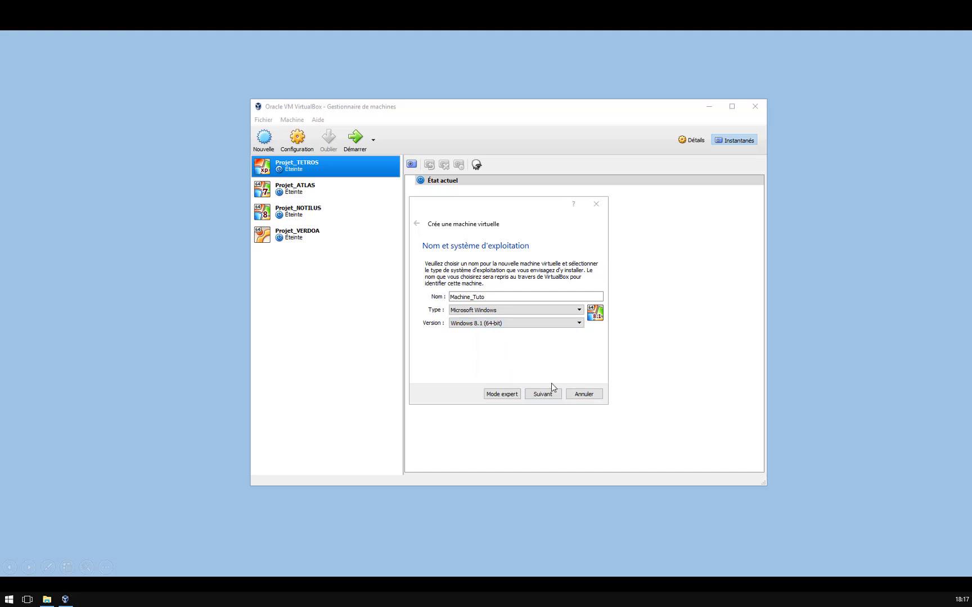
{"action": "left_click", "coordinate": [543, 394]}
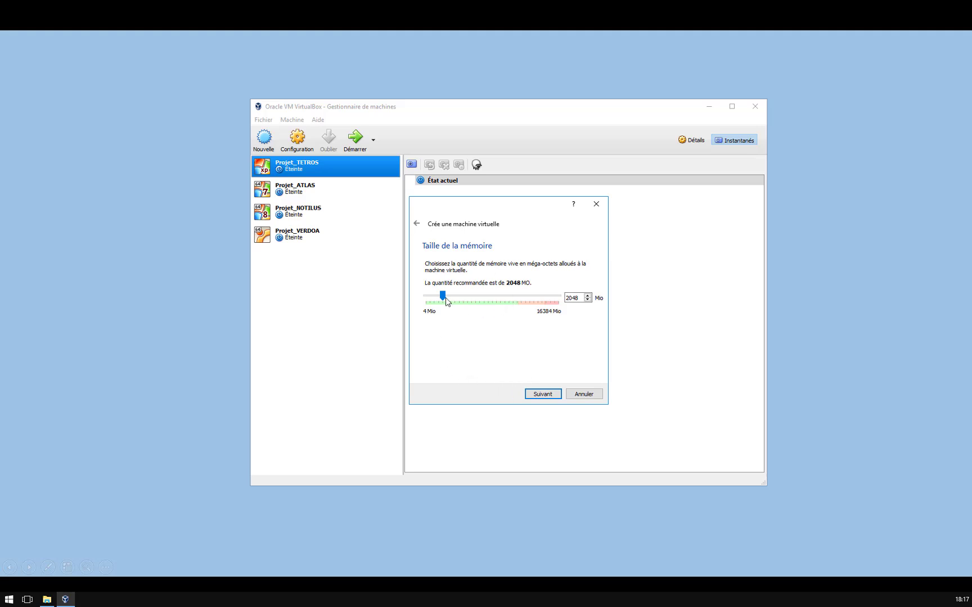
- Set the new machine's memory size to 8912 MB and continue to the hard disk options
{"action": "left_click_drag", "start_coordinate": [442, 295], "coordinate": [476, 296]}
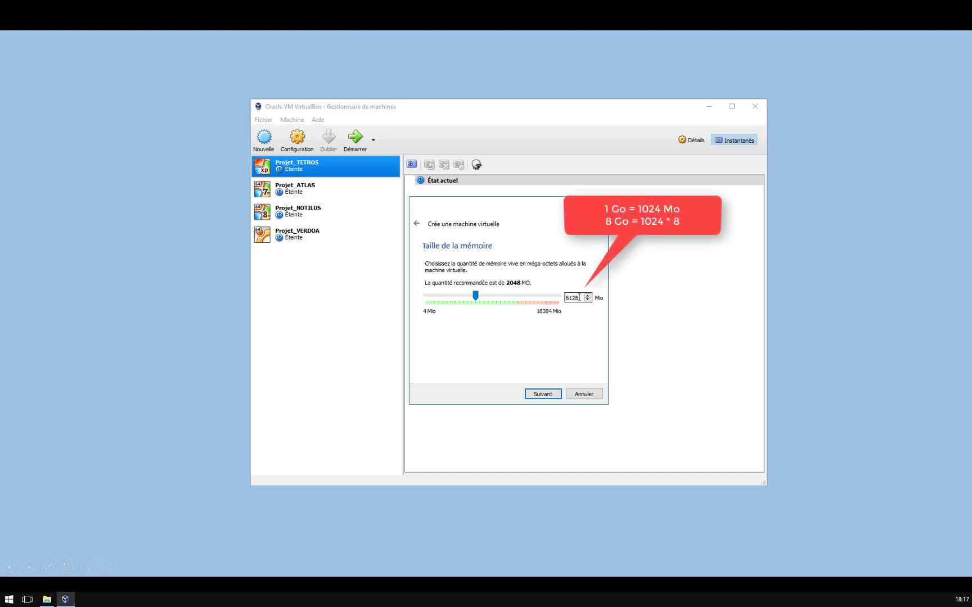
{"action": "left_click_drag", "start_coordinate": [579, 297], "coordinate": [547, 296]}
{"action": "type", "text": "8912"}
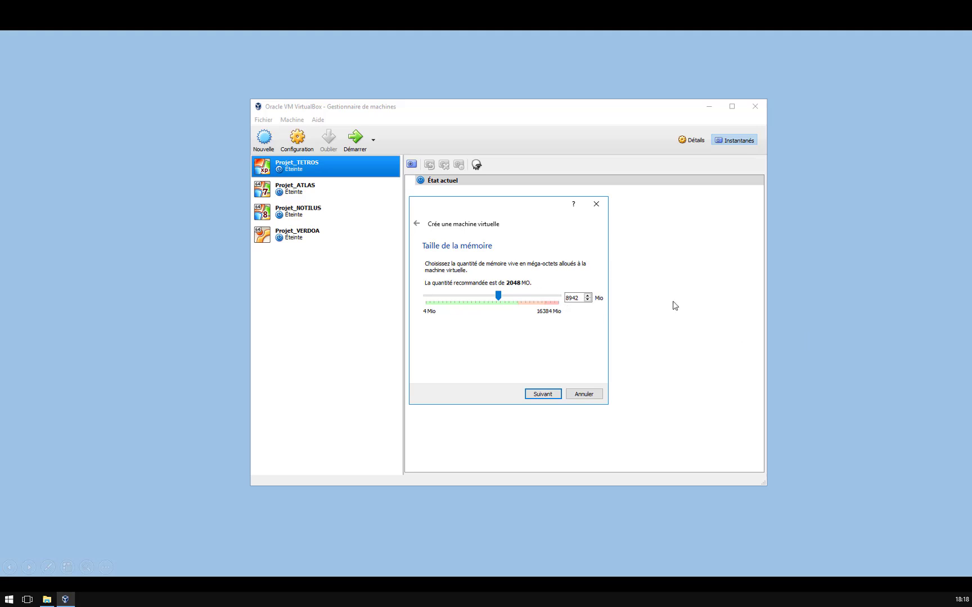
{"action": "left_click_drag", "start_coordinate": [583, 298], "coordinate": [556, 299]}
{"action": "type", "text": "8912"}
{"action": "left_click", "coordinate": [542, 394]}
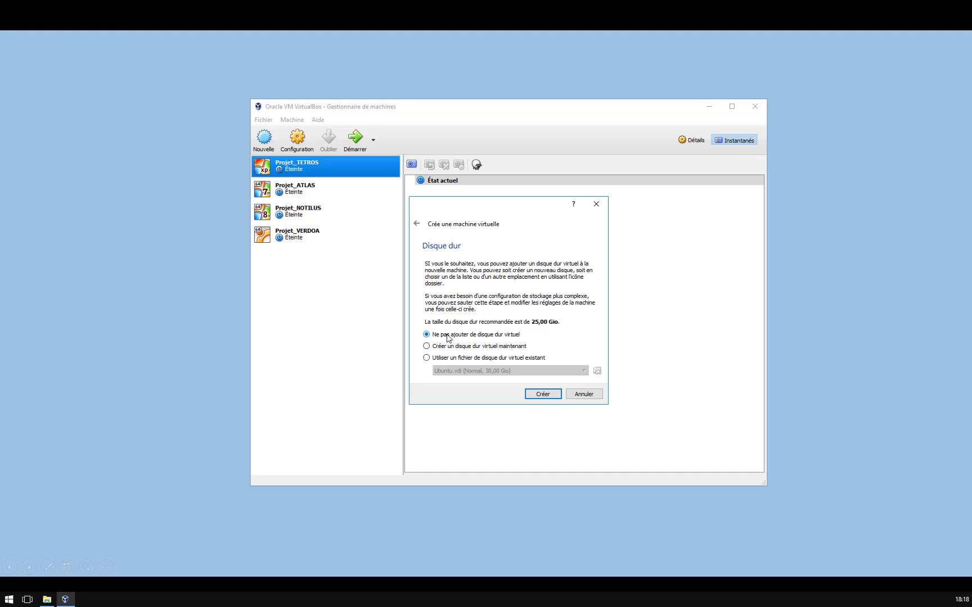
- Try creating the machine without a hard disk, and look at the existing virtual disk option's file chooser without choosing a file
{"action": "key", "text": "Return"}
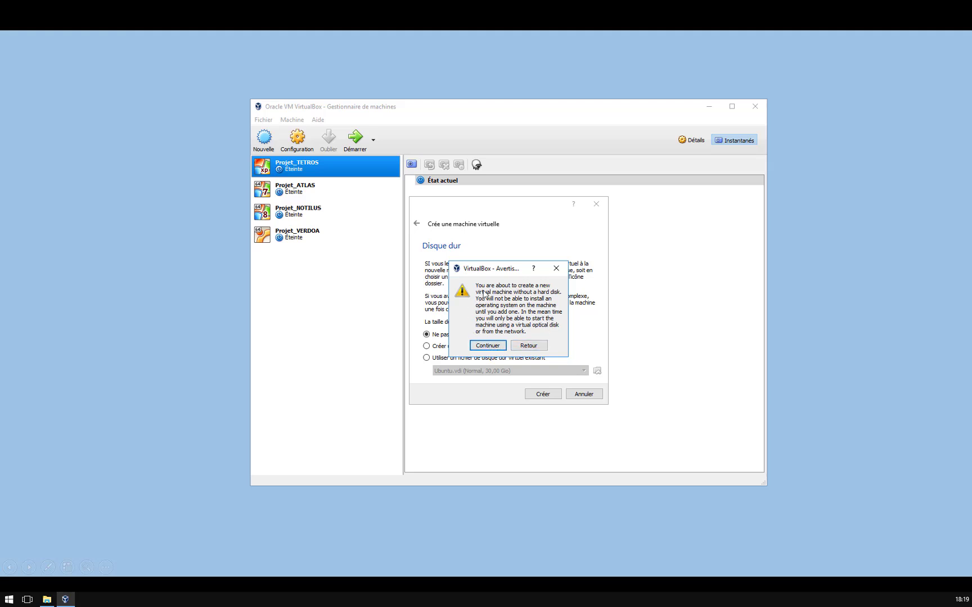
{"action": "left_click", "coordinate": [529, 345]}
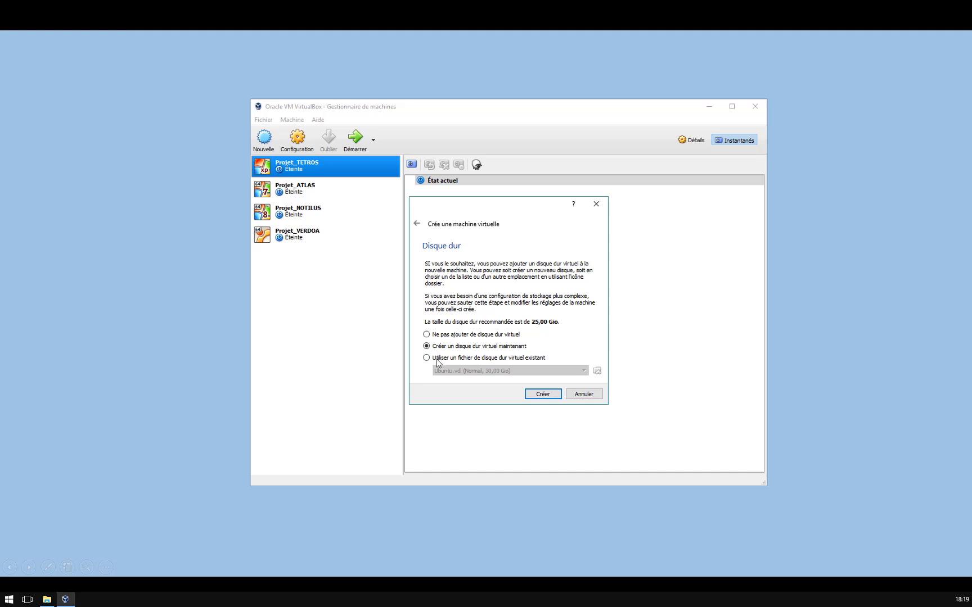
{"action": "left_click", "coordinate": [436, 360]}
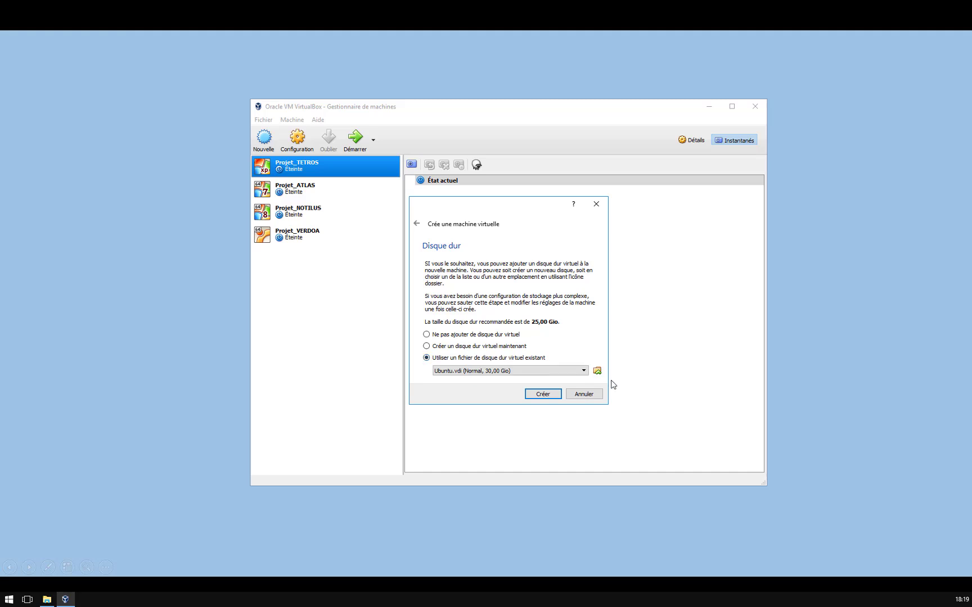
{"action": "left_click", "coordinate": [597, 372]}
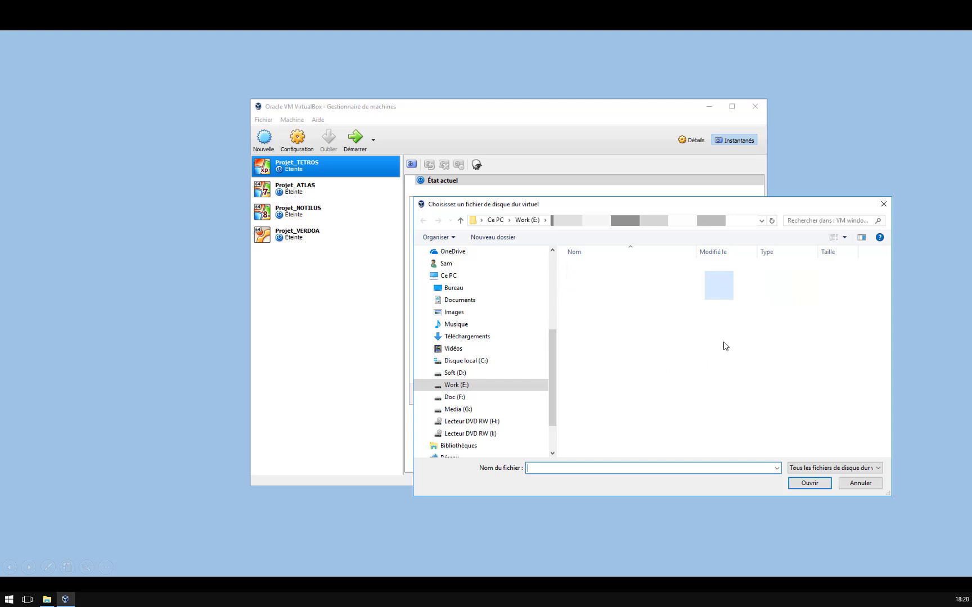
{"action": "left_click", "coordinate": [859, 484]}
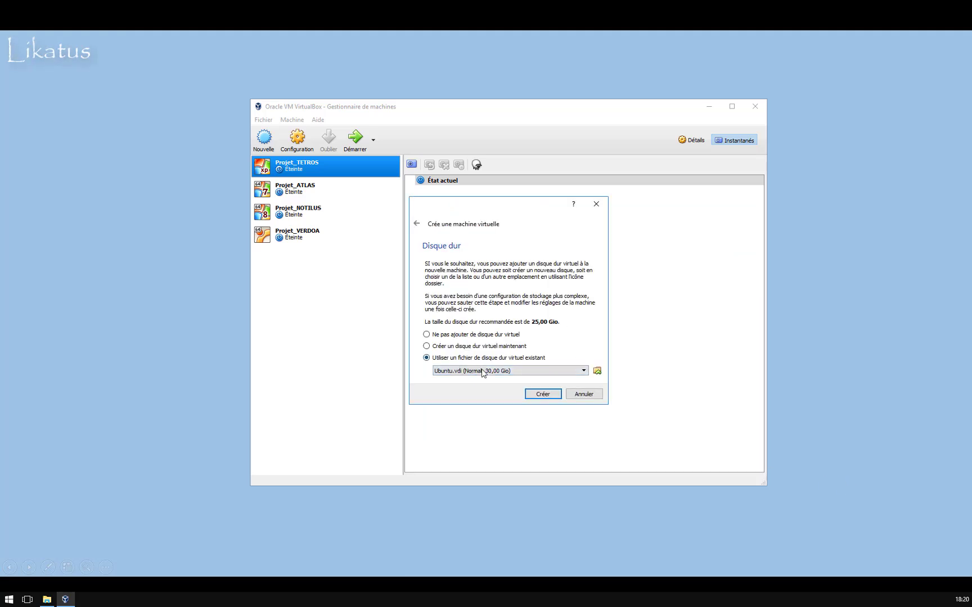
- Choose to create a virtual hard disk now and switch the disk creation wizard to expert mode
{"action": "left_click", "coordinate": [442, 347]}
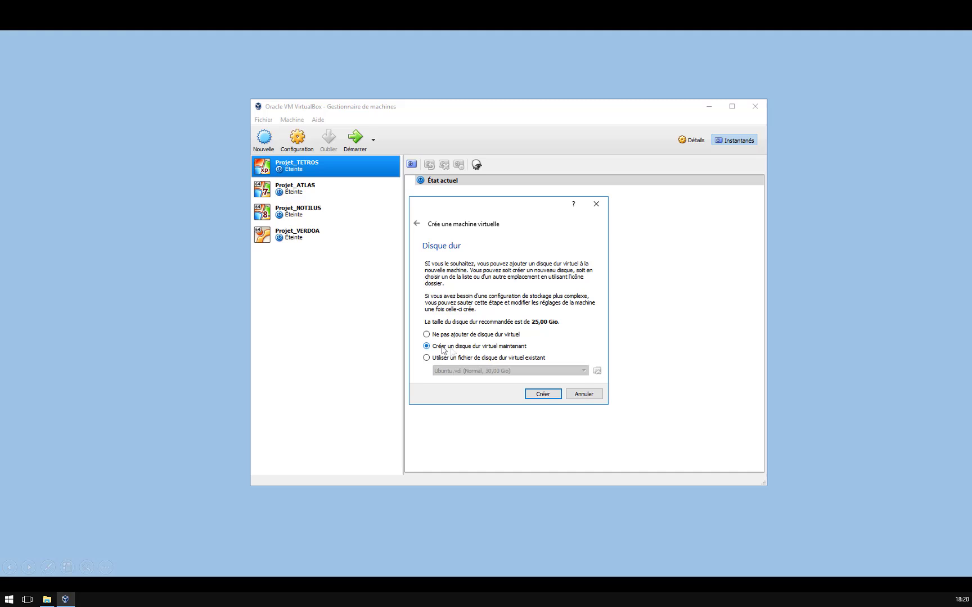
{"action": "left_click", "coordinate": [539, 395]}
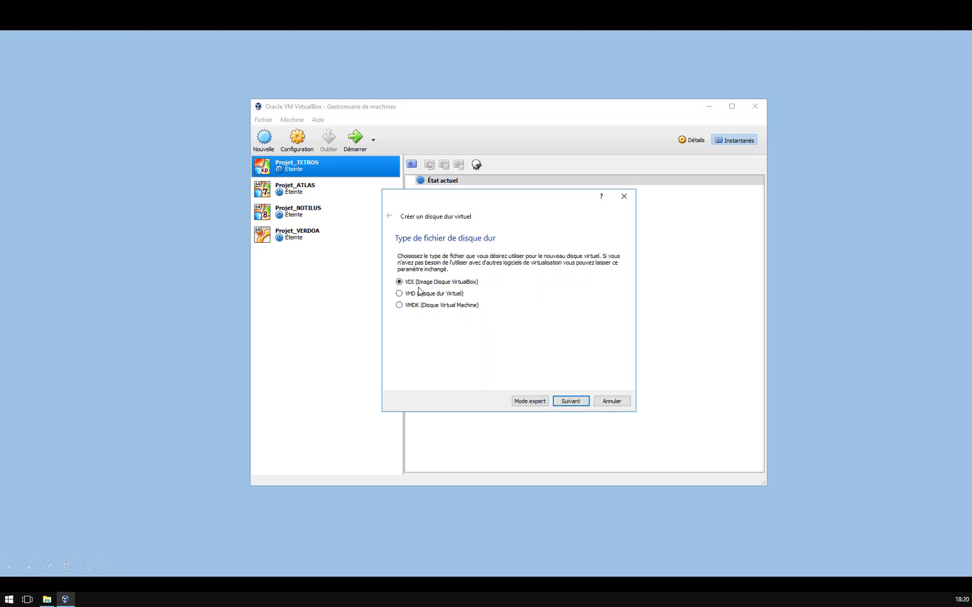
{"action": "left_click", "coordinate": [531, 402]}
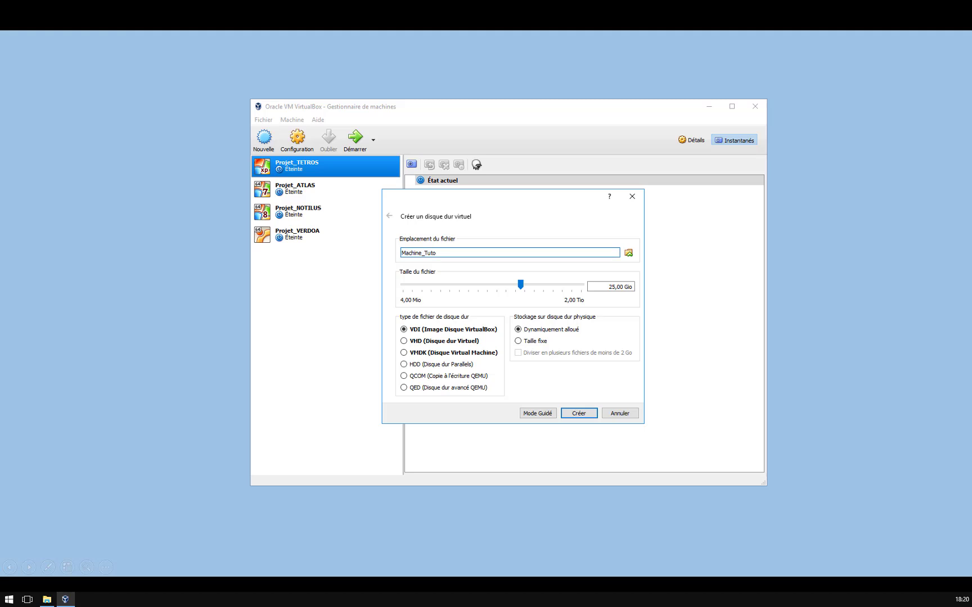
- Compare the fixed-size and dynamic storage options, and create the machine's disk as a dynamically allocated 25 GB VDI
{"action": "left_click_drag", "start_coordinate": [451, 254], "coordinate": [368, 258]}
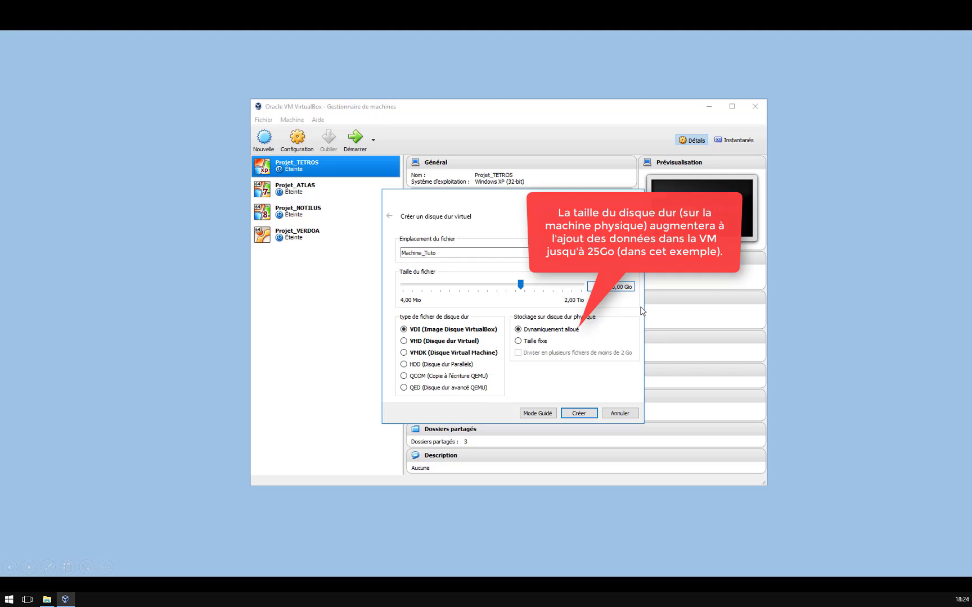
{"action": "left_click", "coordinate": [524, 342]}
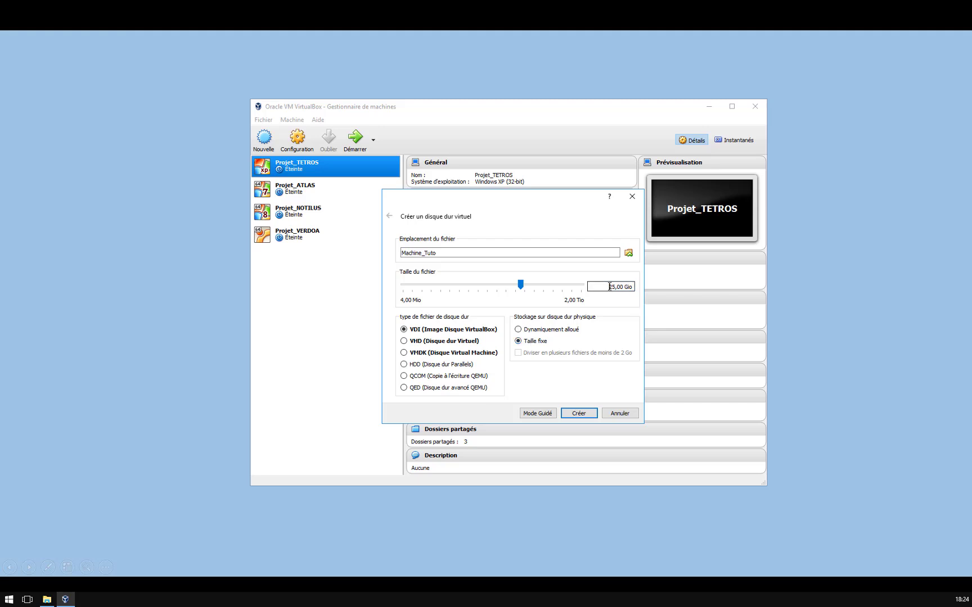
{"action": "left_click_drag", "start_coordinate": [608, 287], "coordinate": [632, 280]}
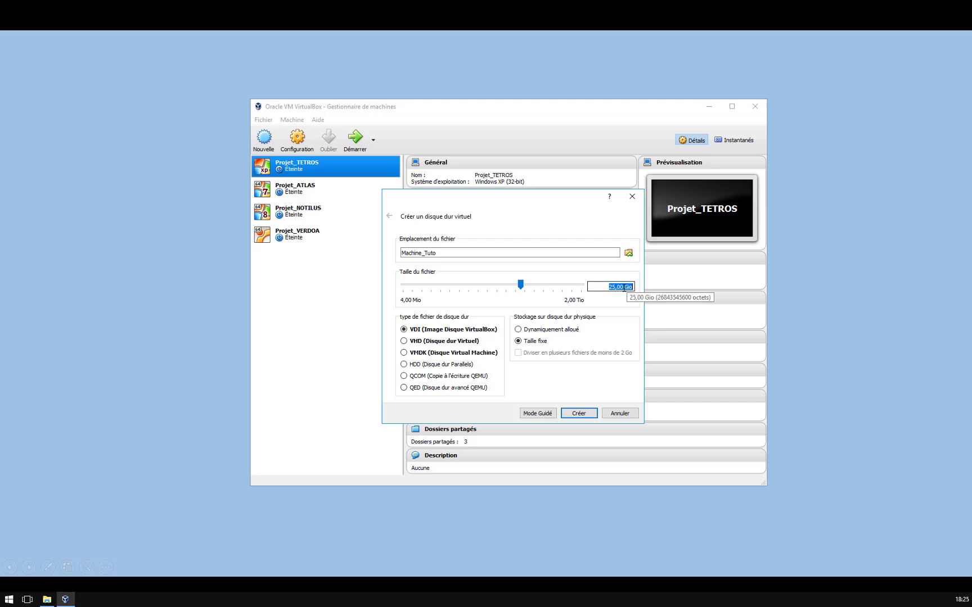
{"action": "left_click", "coordinate": [616, 287]}
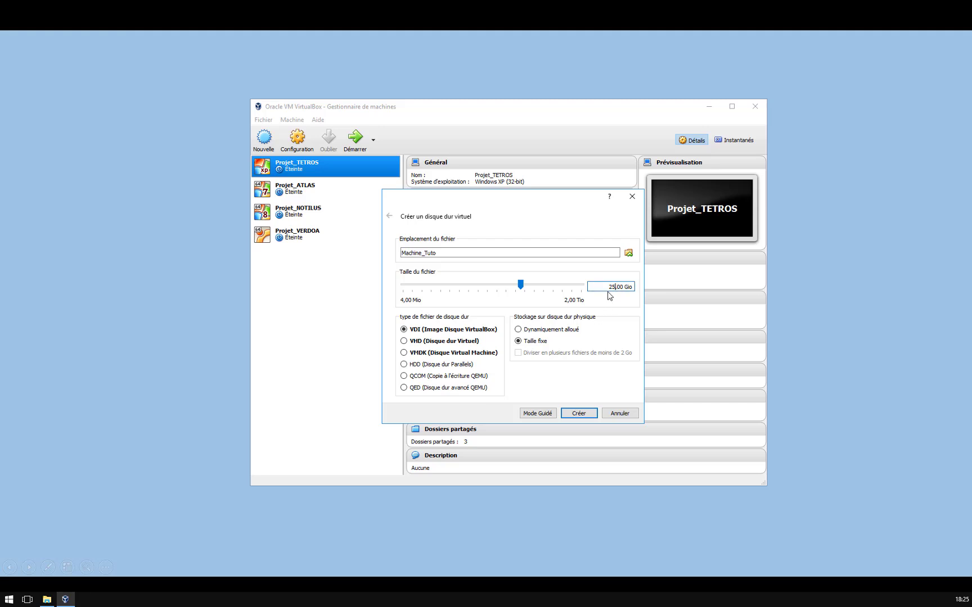
{"action": "left_click", "coordinate": [541, 329]}
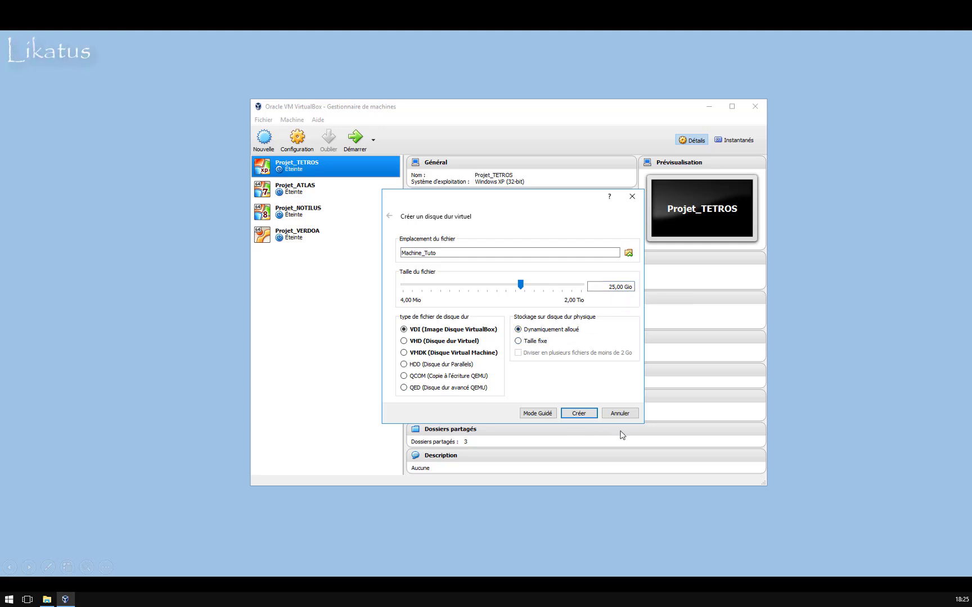
{"action": "left_click", "coordinate": [579, 419]}
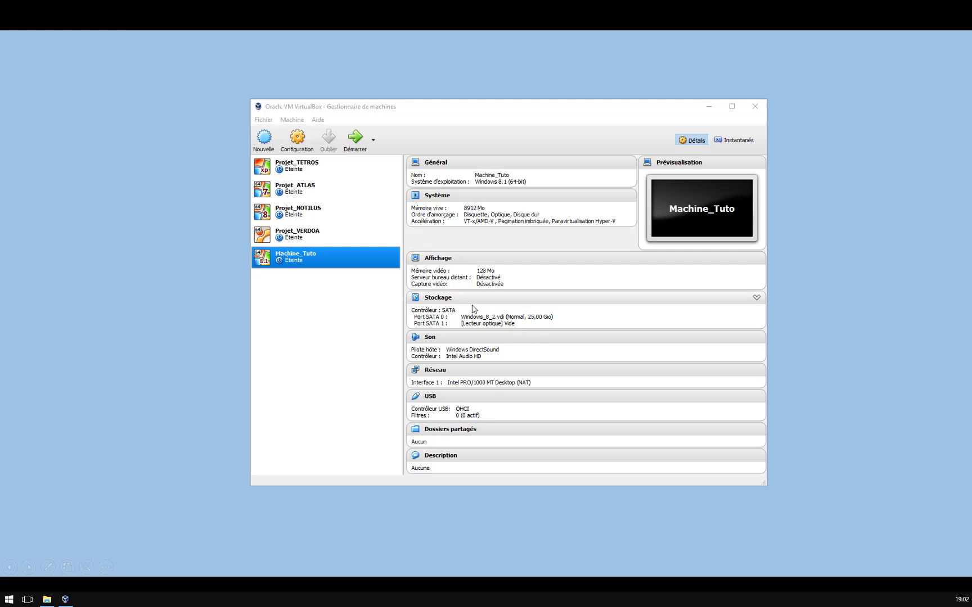
- Open the settings of the Machine_Tuto virtual machine and review its basic name, type and version options
{"action": "left_click", "coordinate": [311, 260]}
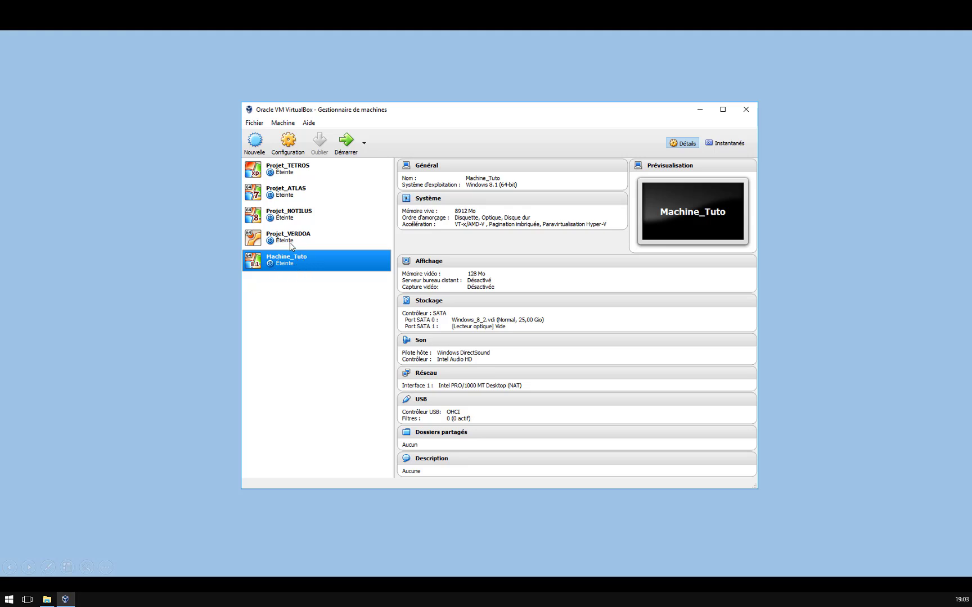
{"action": "left_click", "coordinate": [289, 143]}
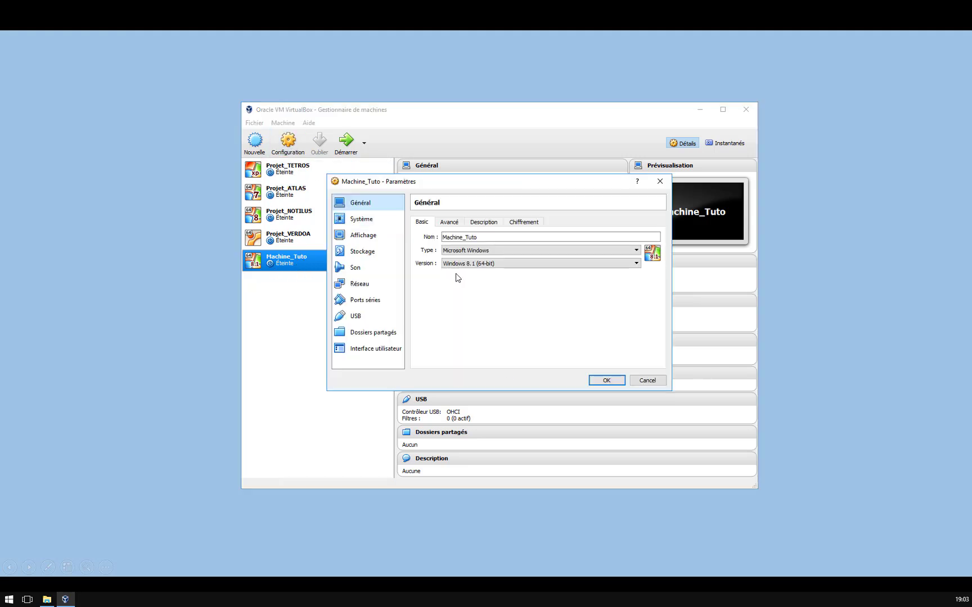
{"action": "left_click_drag", "start_coordinate": [416, 181], "coordinate": [442, 219]}
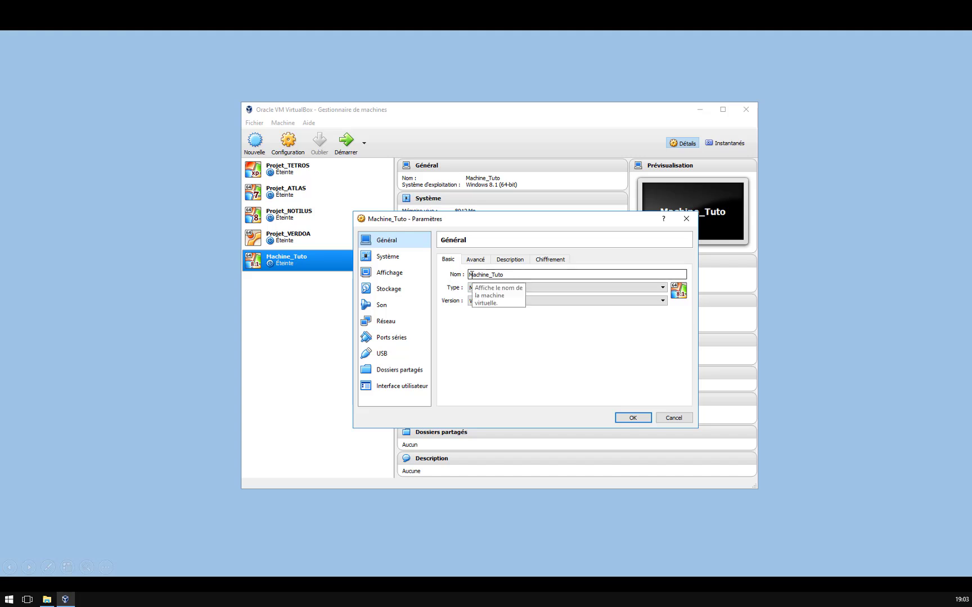
{"action": "left_click", "coordinate": [528, 274]}
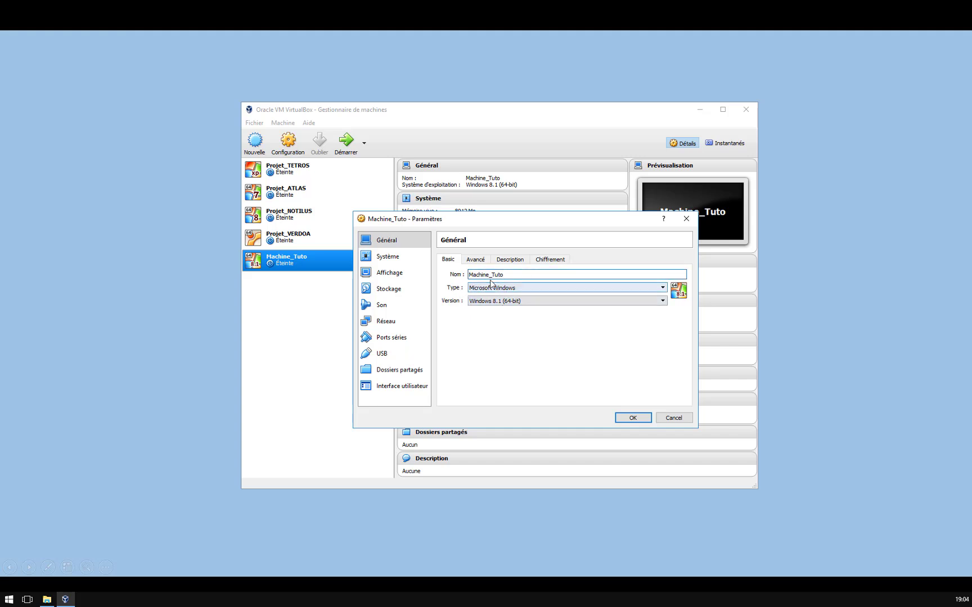
- Set the machine's drag-and-drop and shared clipboard to Bidirectionnel, and look at the description and encryption options
{"action": "left_click", "coordinate": [474, 259]}
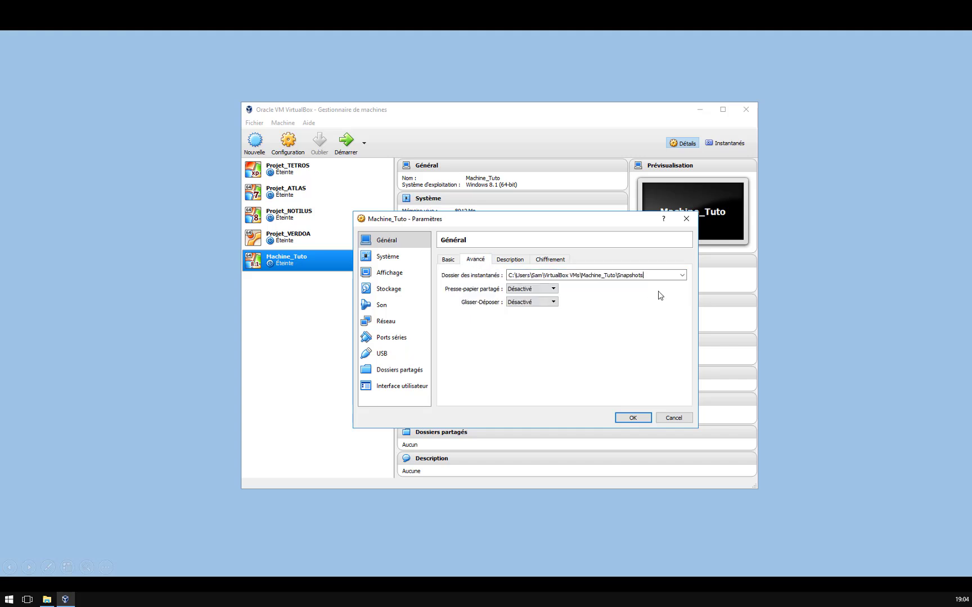
{"action": "key", "text": "Tab"}
{"action": "left_click", "coordinate": [652, 276]}
{"action": "left_click", "coordinate": [535, 305]}
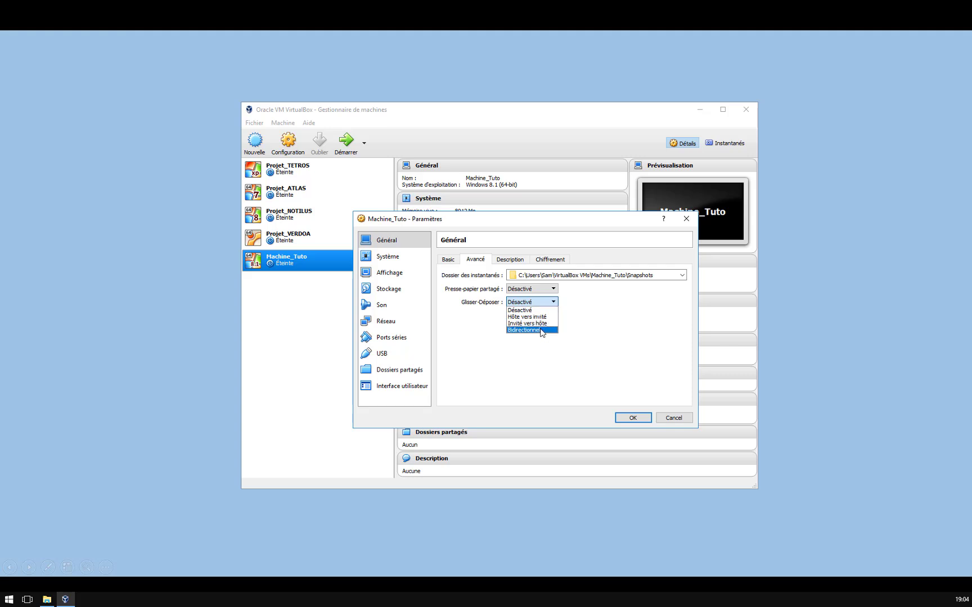
{"action": "left_click", "coordinate": [544, 331]}
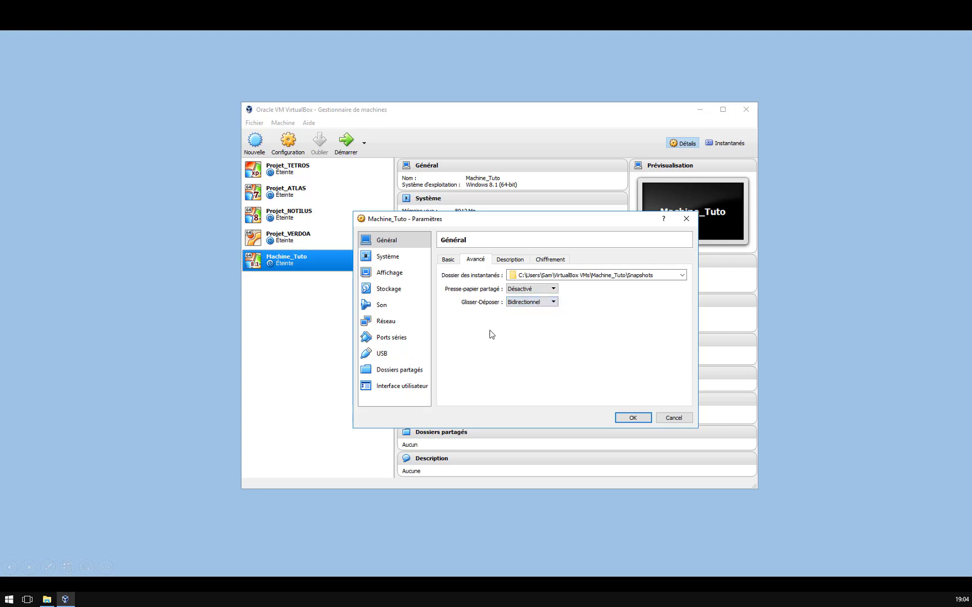
{"action": "left_click", "coordinate": [529, 290]}
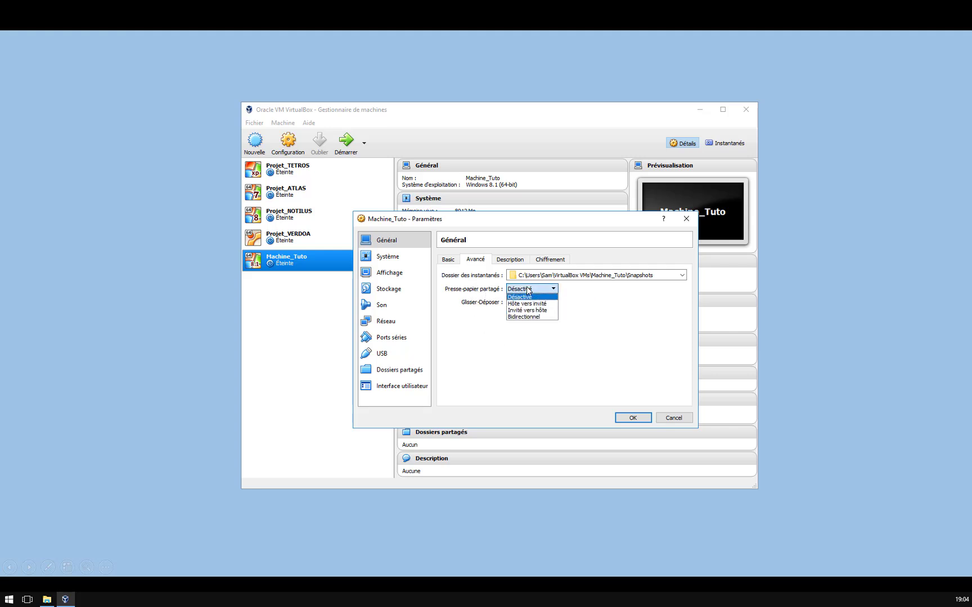
{"action": "left_click", "coordinate": [534, 317]}
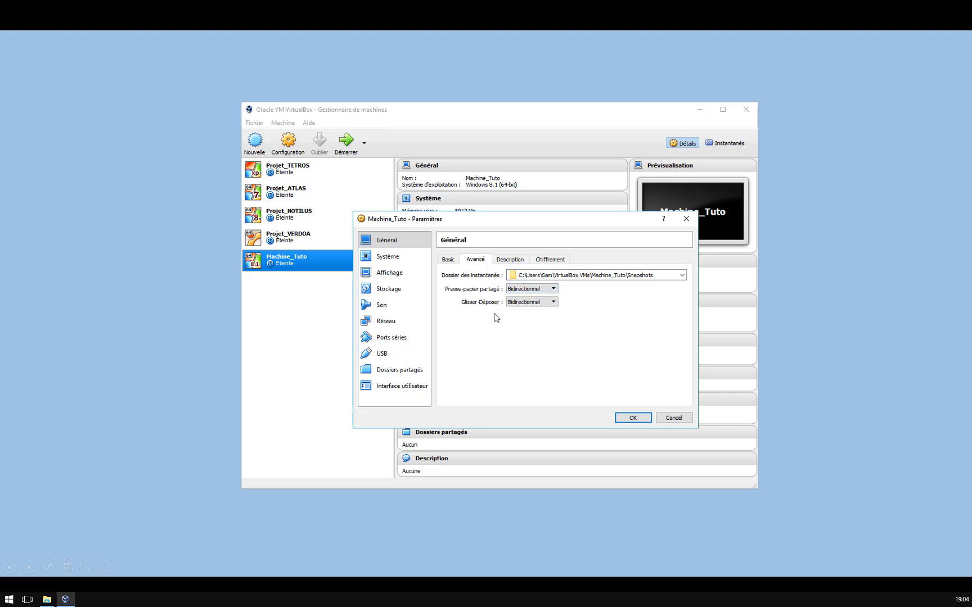
{"action": "left_click", "coordinate": [509, 260]}
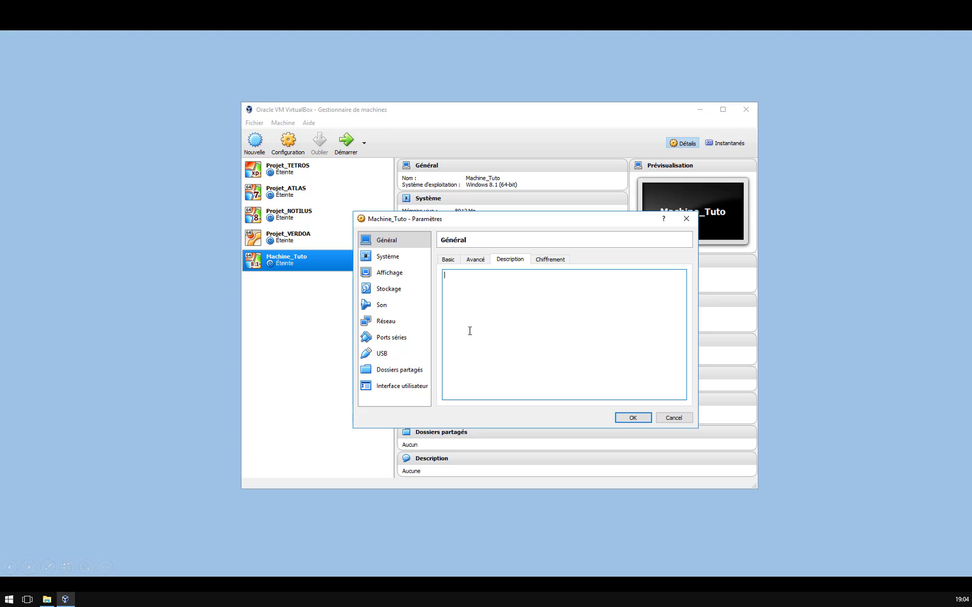
{"action": "left_click", "coordinate": [556, 261]}
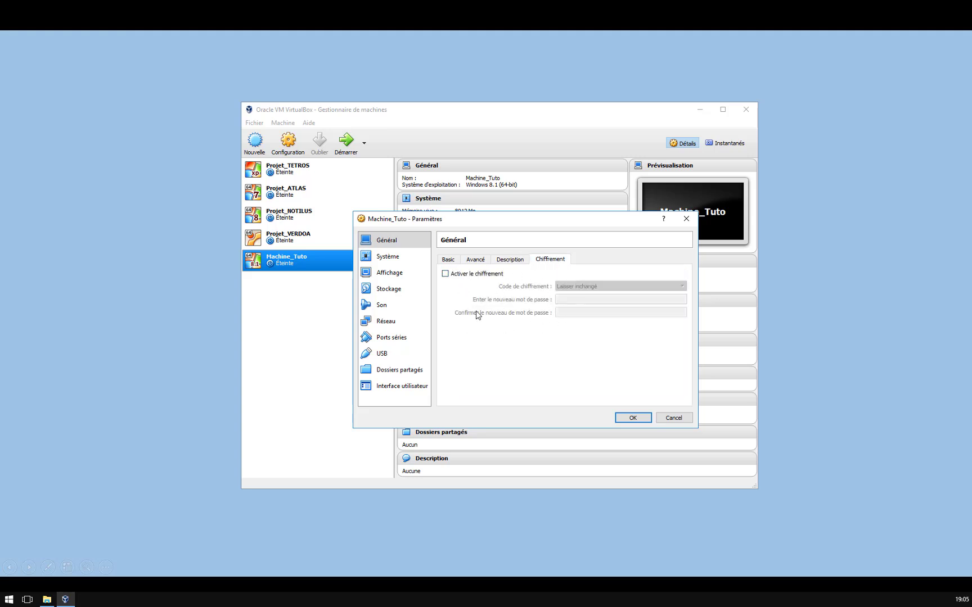
- Increase the number of processors in the machine's system settings, and review the motherboard and acceleration options
{"action": "left_click", "coordinate": [388, 257]}
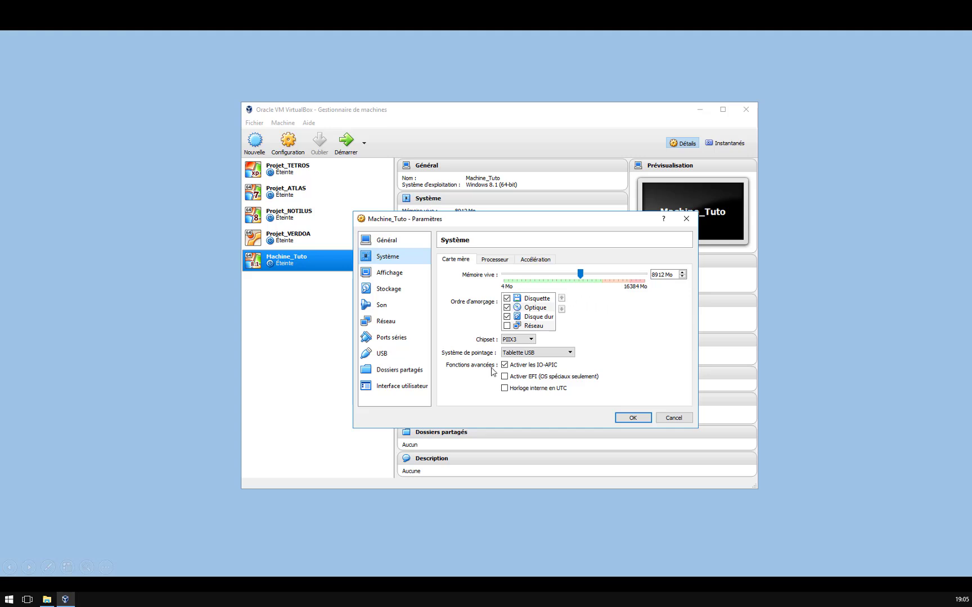
{"action": "left_click", "coordinate": [494, 259]}
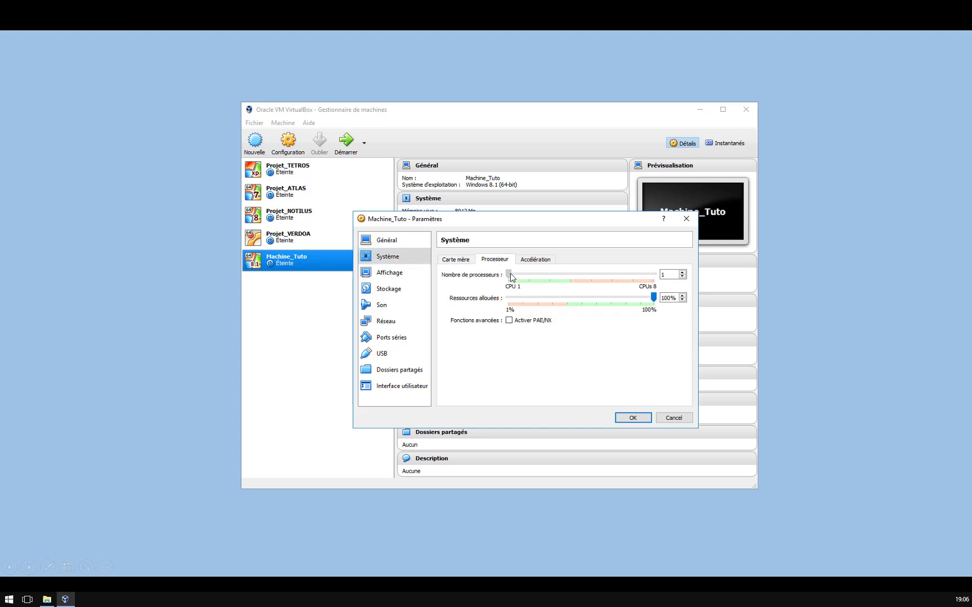
{"action": "left_click_drag", "start_coordinate": [512, 277], "coordinate": [551, 280]}
{"action": "mouse_move", "coordinate": [550, 275]}
{"action": "left_mouse_down"}
{"action": "mouse_move", "coordinate": [510, 274]}
{"action": "mouse_move", "coordinate": [546, 277]}
{"action": "left_mouse_up"}
{"action": "mouse_move", "coordinate": [653, 297]}
{"action": "left_mouse_down"}
{"action": "mouse_move", "coordinate": [643, 299]}
{"action": "mouse_move", "coordinate": [661, 302]}
{"action": "left_mouse_up"}
{"action": "left_click", "coordinate": [537, 260]}
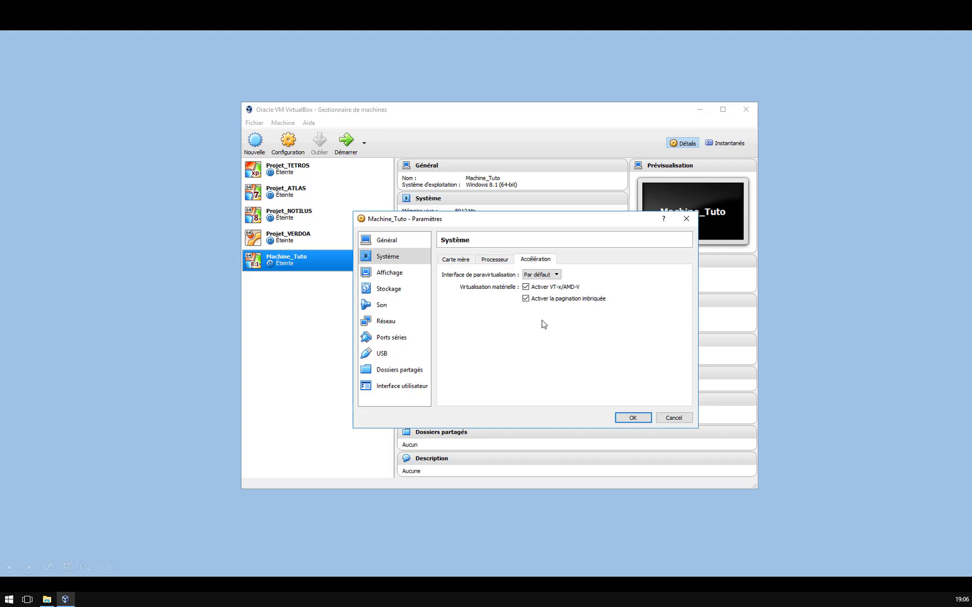
- Enable 3D acceleration in the machine's display settings, and review the remote desktop and video capture options
{"action": "left_click", "coordinate": [396, 274]}
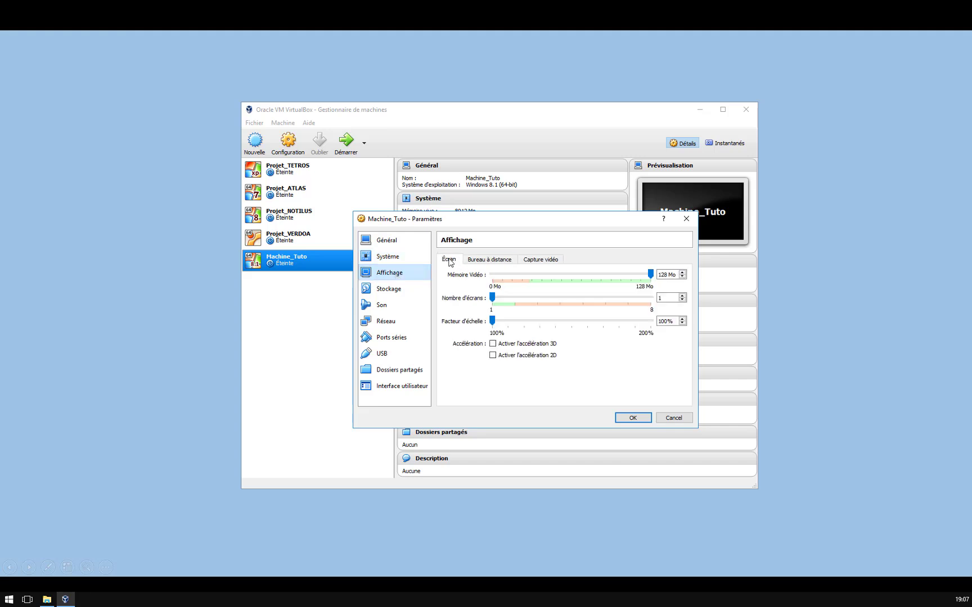
{"action": "mouse_move", "coordinate": [651, 275]}
{"action": "left_mouse_down"}
{"action": "mouse_move", "coordinate": [535, 275]}
{"action": "mouse_move", "coordinate": [659, 282]}
{"action": "left_mouse_up"}
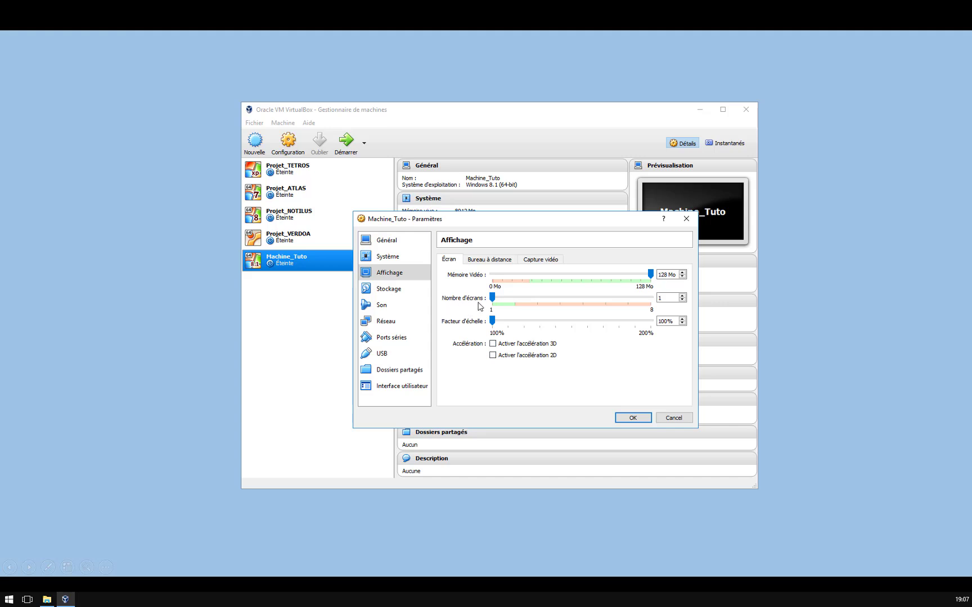
{"action": "mouse_move", "coordinate": [492, 298]}
{"action": "left_mouse_down"}
{"action": "mouse_move", "coordinate": [664, 310]}
{"action": "mouse_move", "coordinate": [496, 306]}
{"action": "left_mouse_up"}
{"action": "left_click", "coordinate": [492, 344]}
{"action": "left_click", "coordinate": [487, 261]}
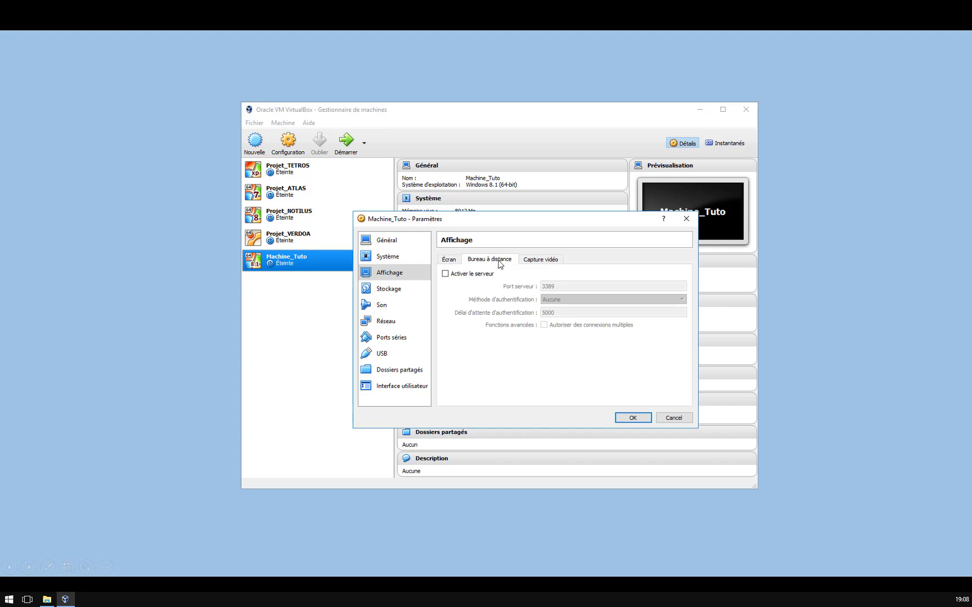
{"action": "left_click", "coordinate": [535, 262]}
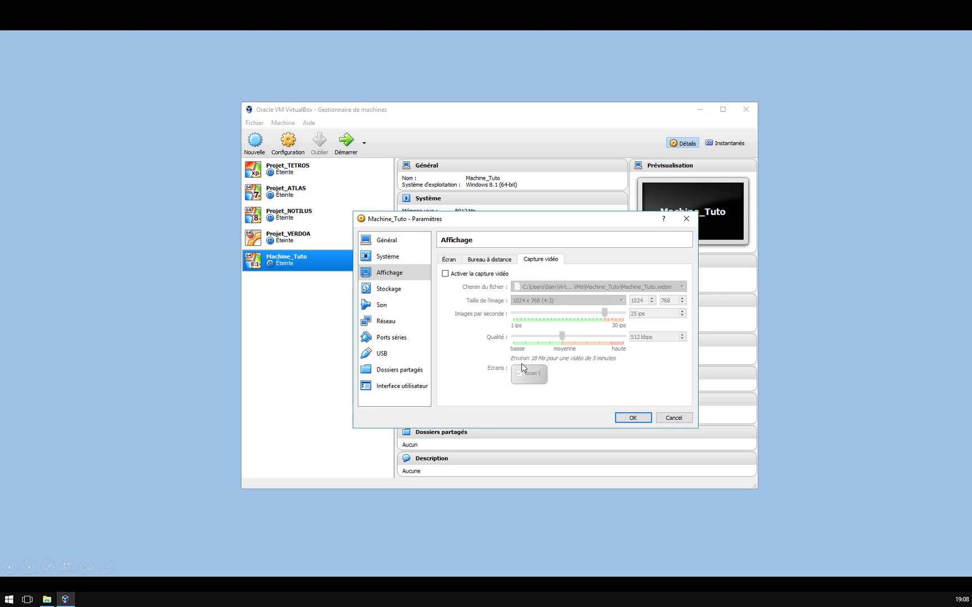
- Review the machine's storage, sound and network settings, and enable serial port 1
{"action": "left_click", "coordinate": [381, 292]}
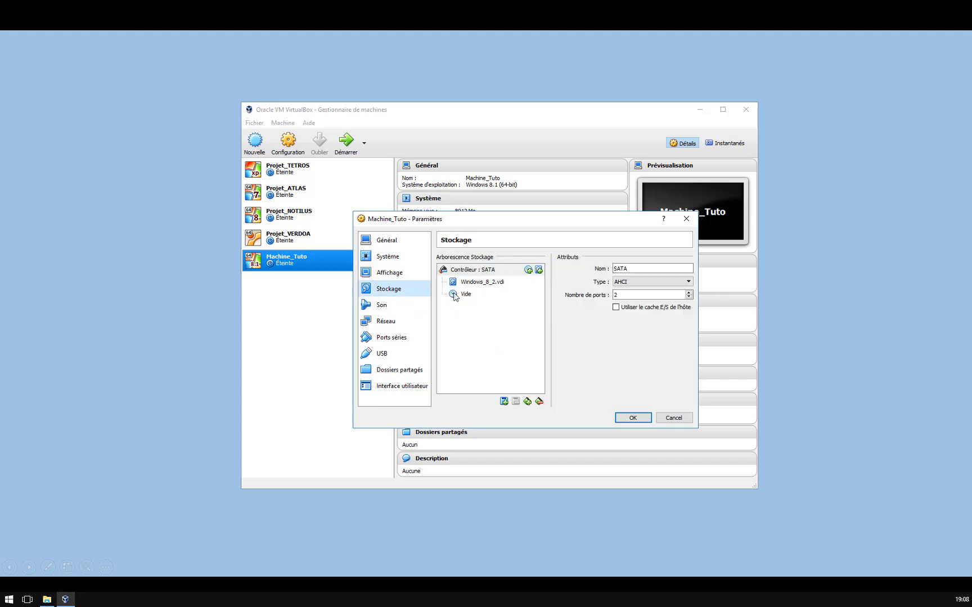
{"action": "left_click", "coordinate": [390, 306]}
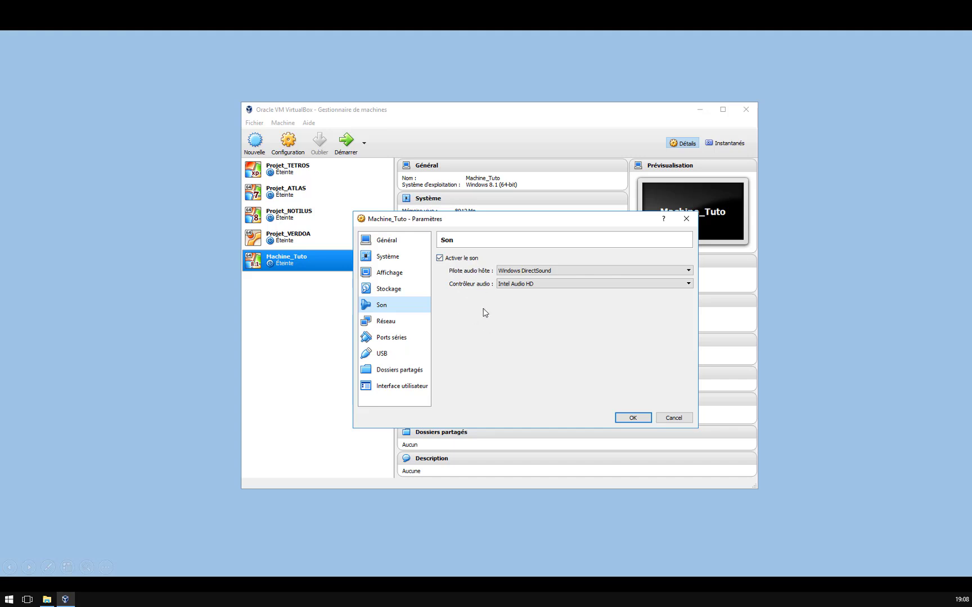
{"action": "left_click", "coordinate": [417, 319]}
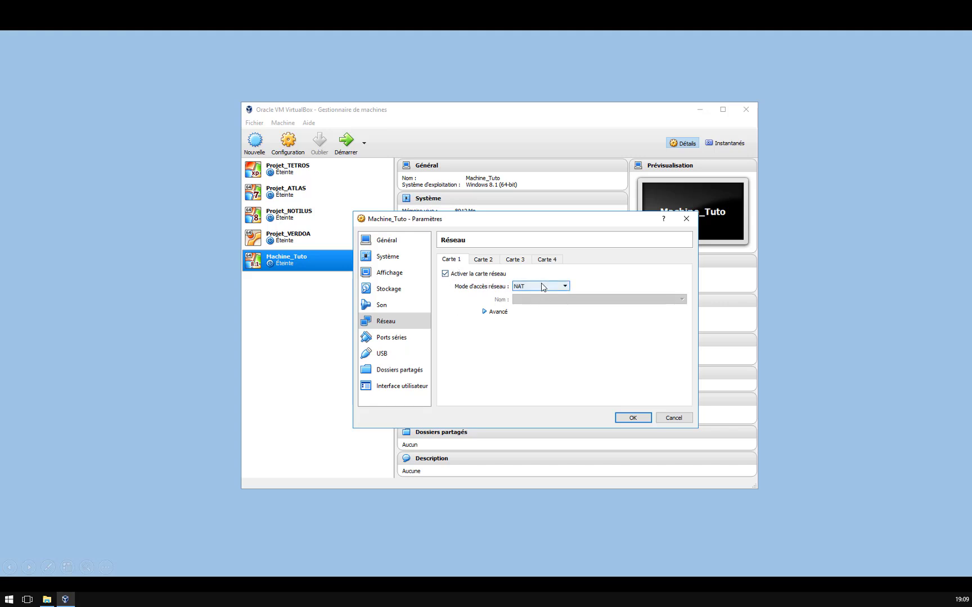
{"action": "left_click", "coordinate": [392, 337]}
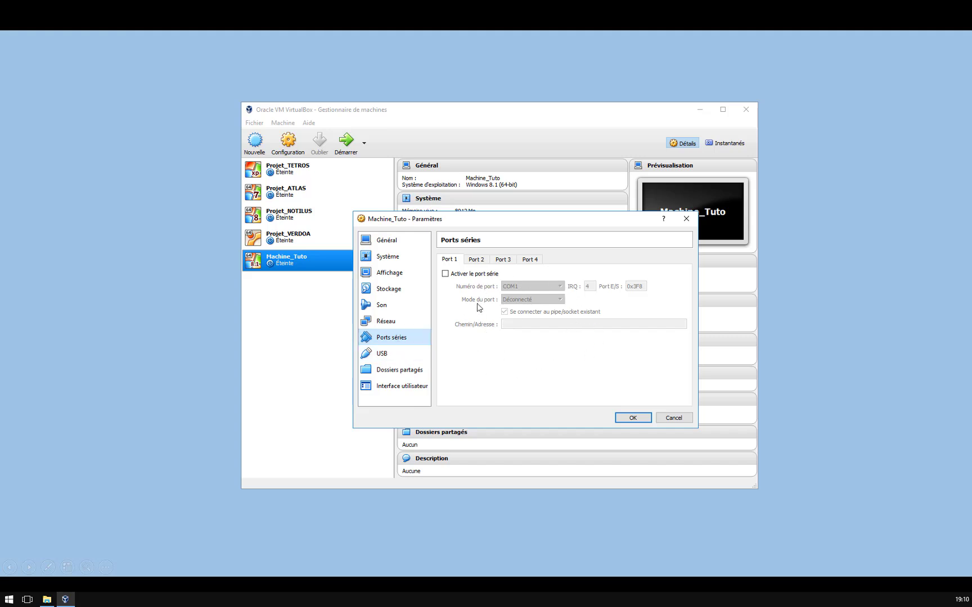
{"action": "left_click", "coordinate": [452, 275]}
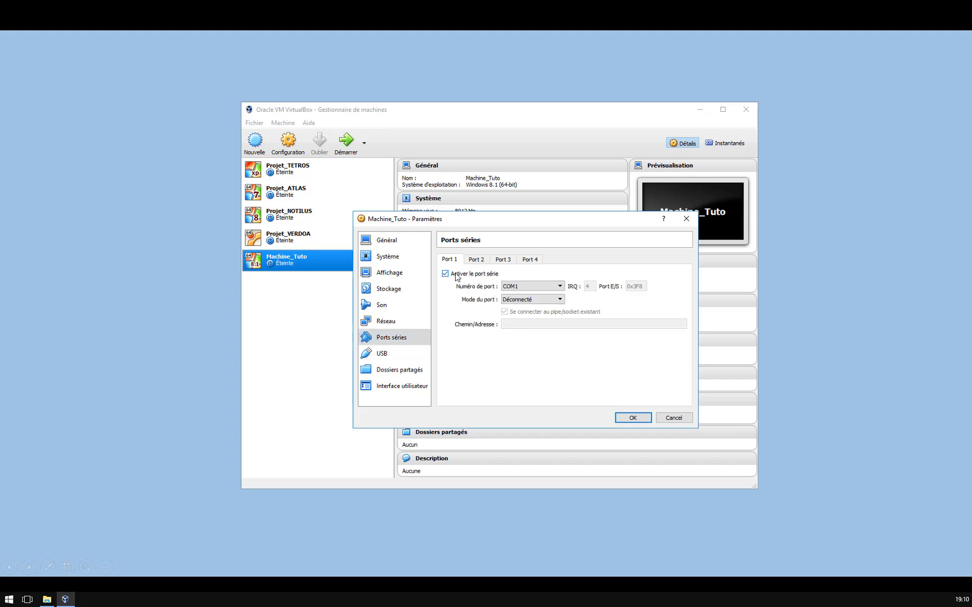
- Try the USB 3.0 (xHCI) controller, restore USB 1.1 (OHCI), and look at the devices available for USB filters
{"action": "left_click", "coordinate": [384, 353]}
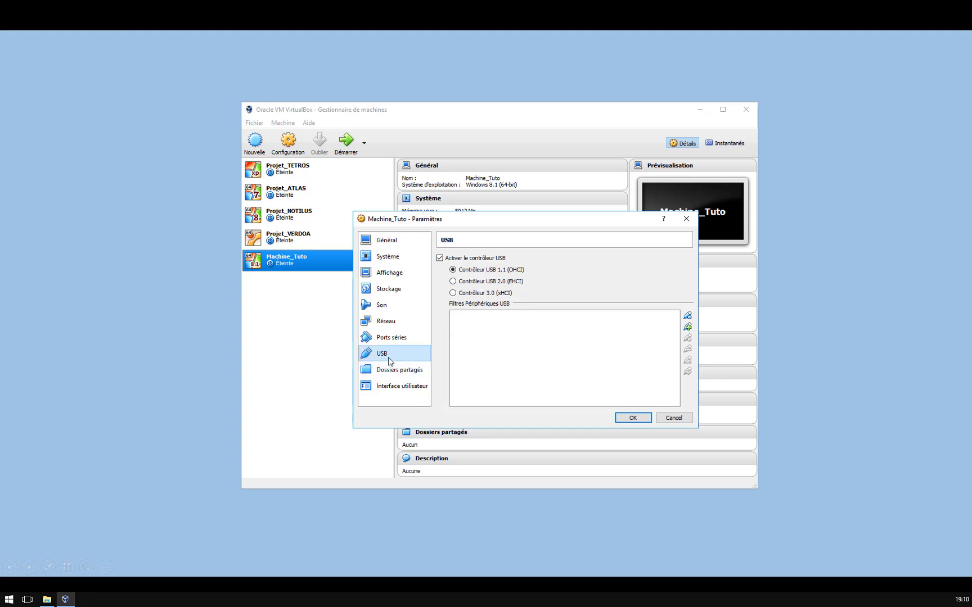
{"action": "left_click", "coordinate": [474, 295]}
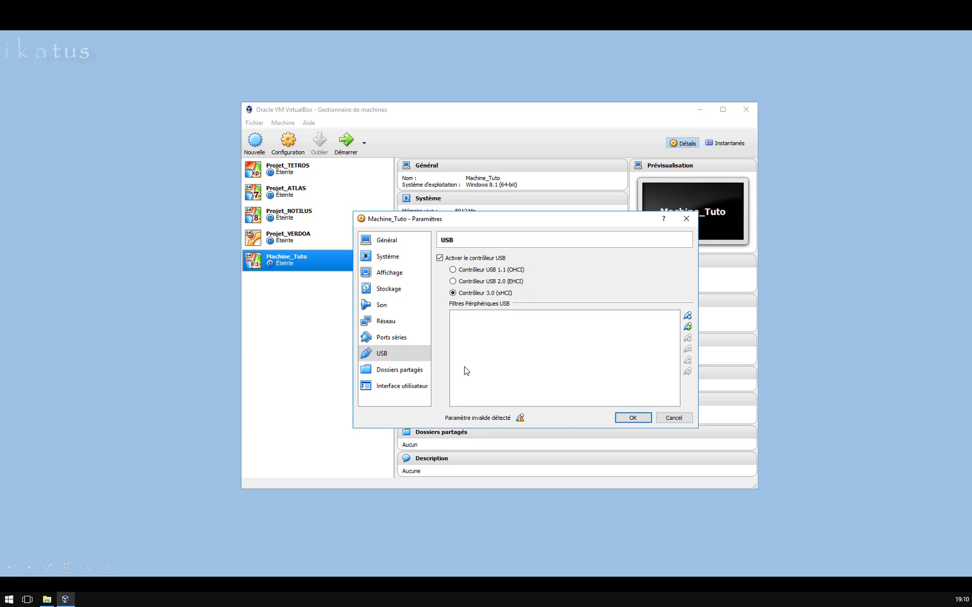
{"action": "left_click", "coordinate": [479, 271]}
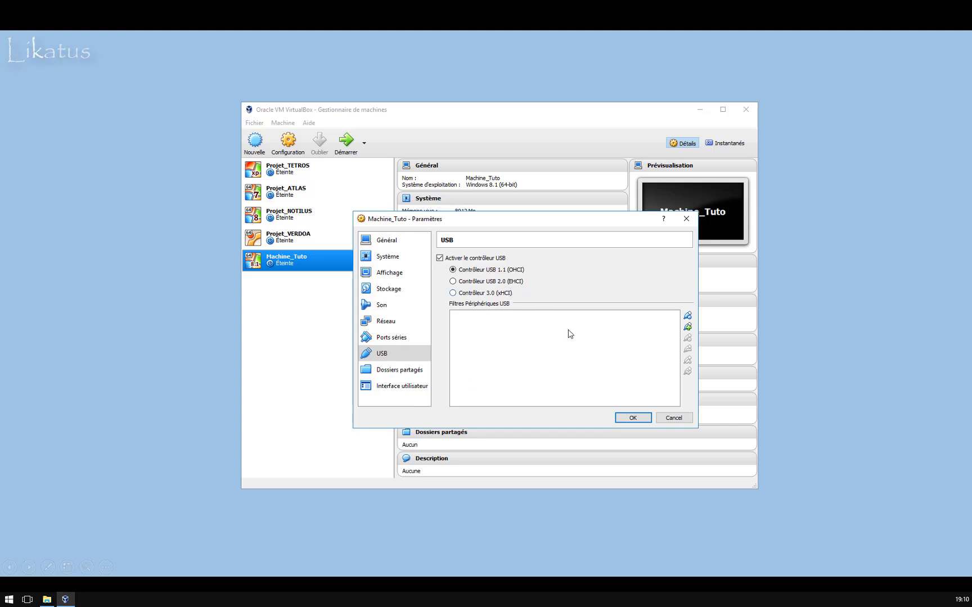
{"action": "left_click", "coordinate": [687, 327]}
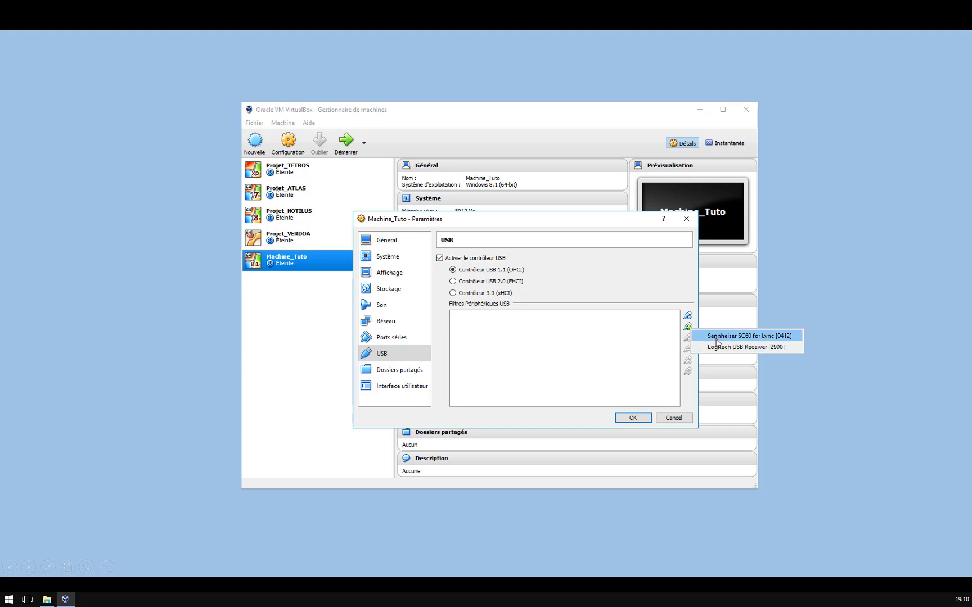
{"action": "left_click", "coordinate": [655, 348]}
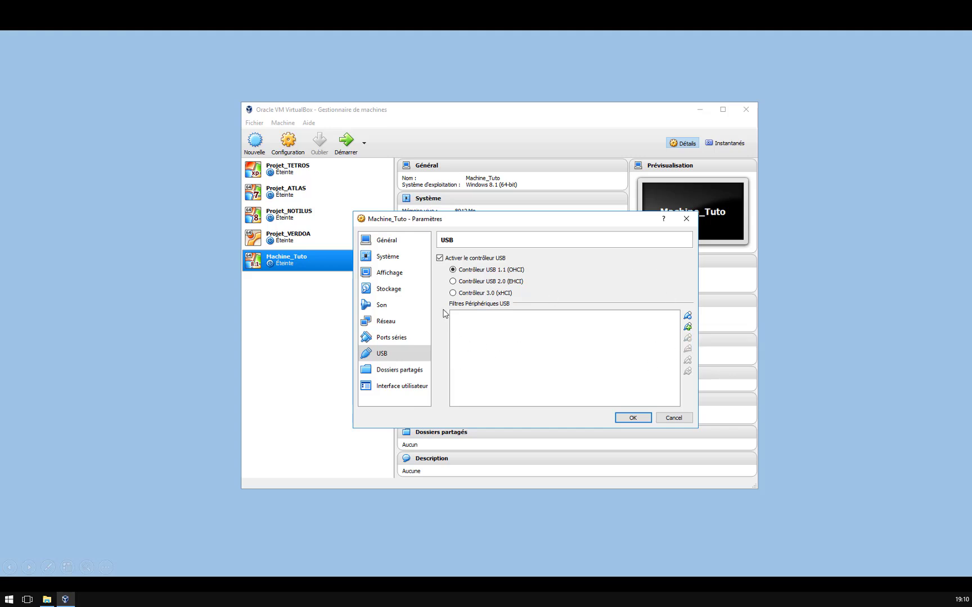
- Start adding a shared folder in the machine's settings, and browse to the desktop (Bureau) for its path
{"action": "left_click", "coordinate": [406, 377]}
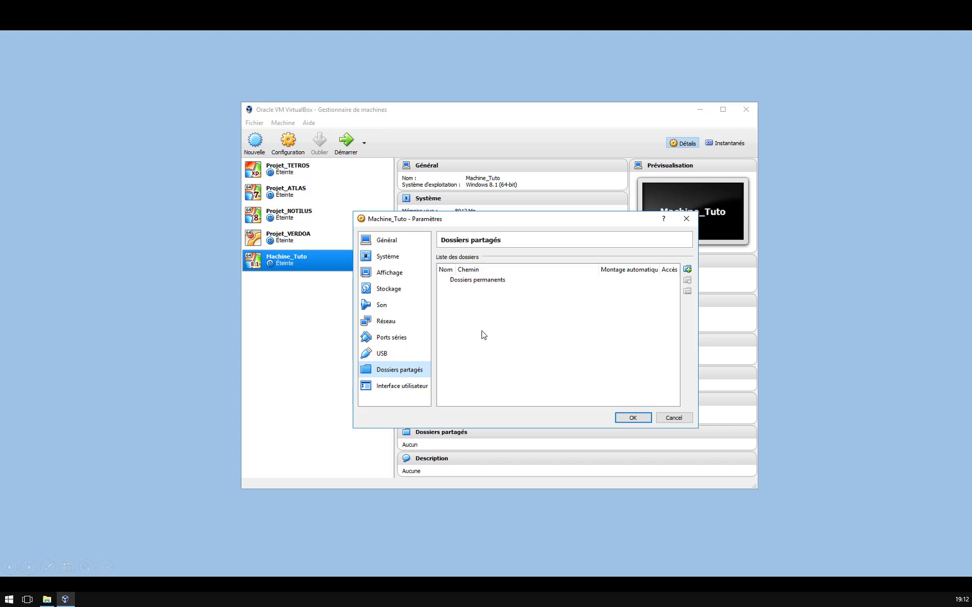
{"action": "mouse_move", "coordinate": [483, 329]}
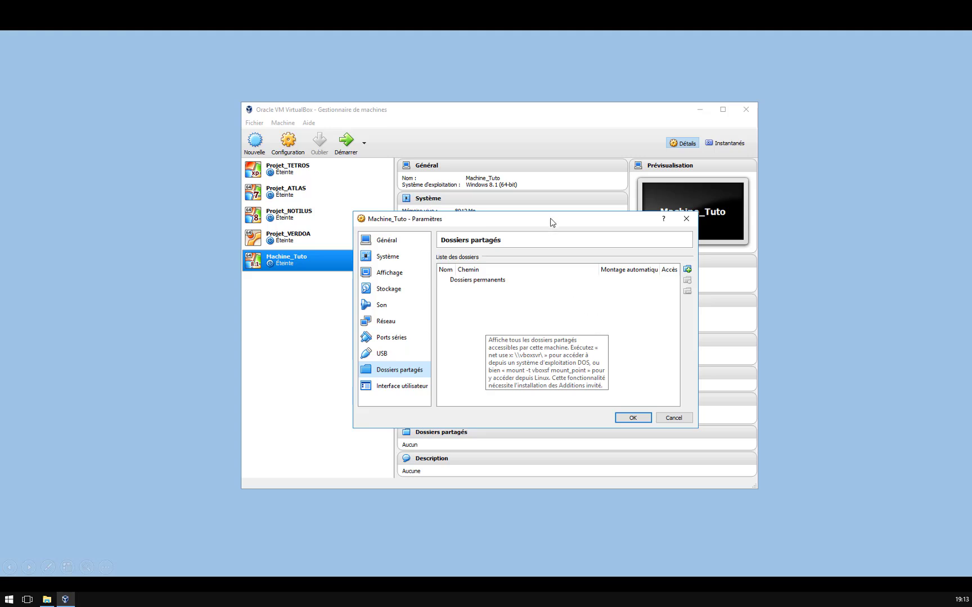
{"action": "left_click_drag", "start_coordinate": [549, 218], "coordinate": [525, 217]}
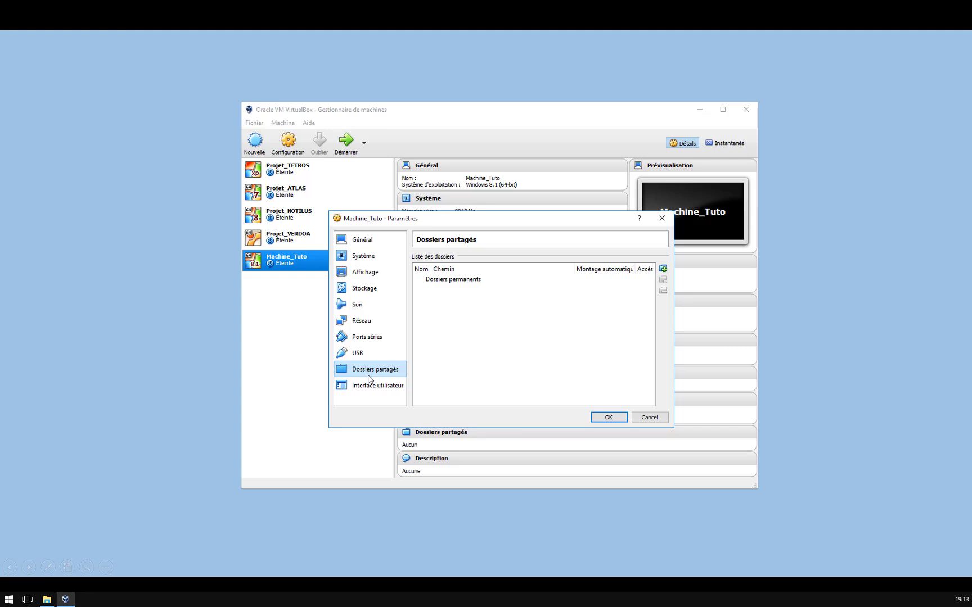
{"action": "left_click", "coordinate": [664, 269]}
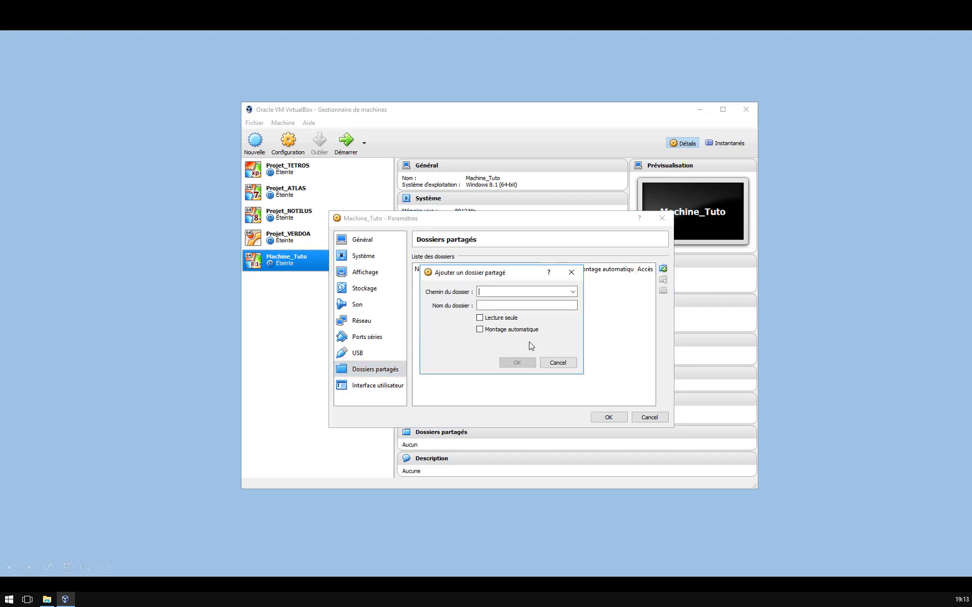
{"action": "left_click", "coordinate": [573, 293]}
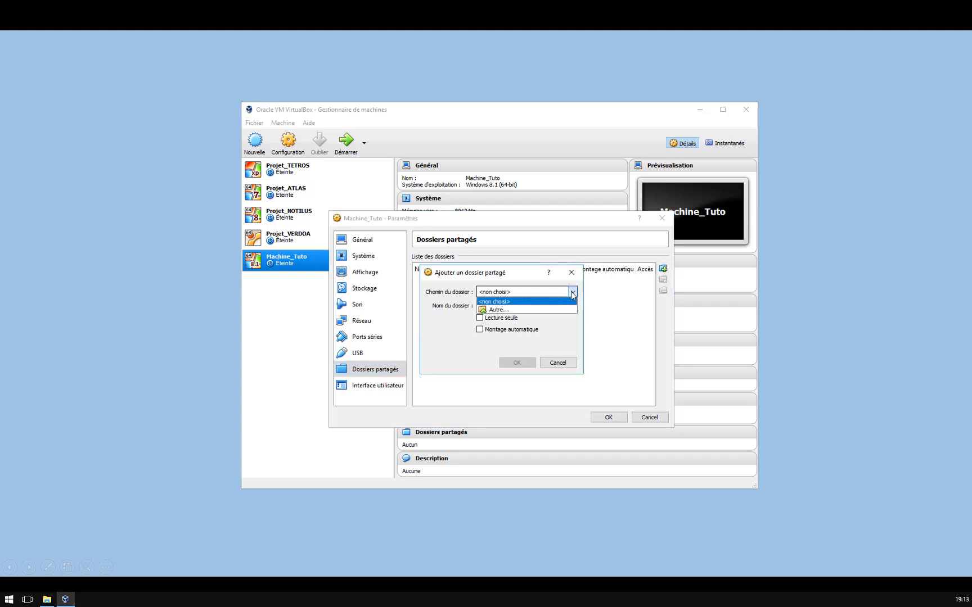
{"action": "left_click", "coordinate": [513, 310]}
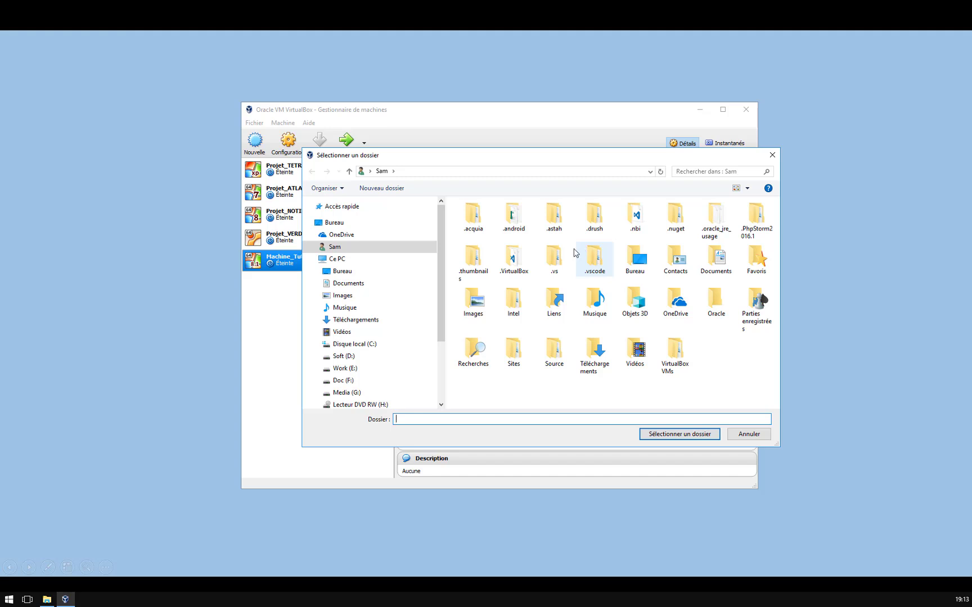
{"action": "left_click", "coordinate": [344, 275]}
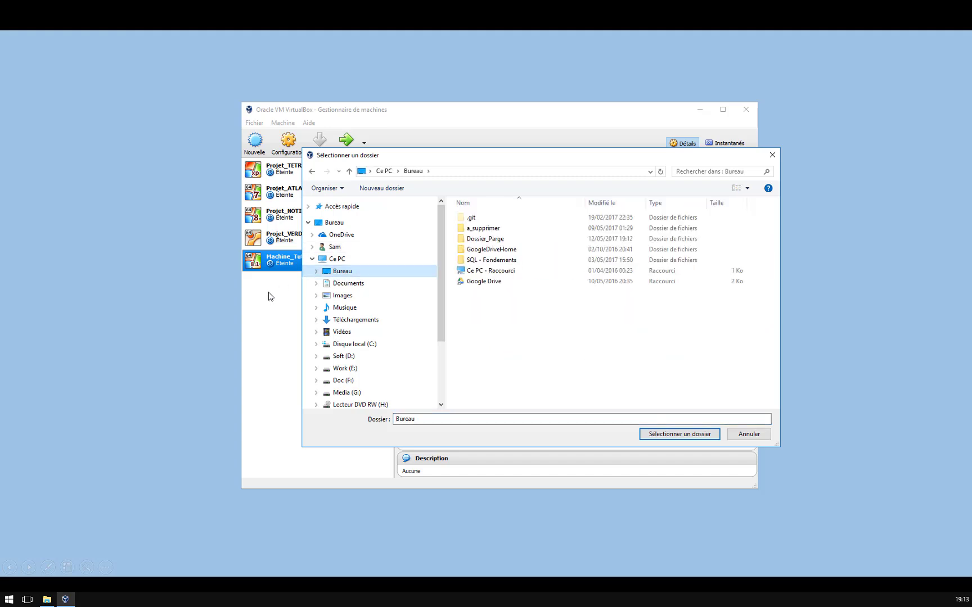
- Rename the desktop folder Dossier_Parge as Dossier_Partage
{"action": "left_click", "coordinate": [497, 240]}
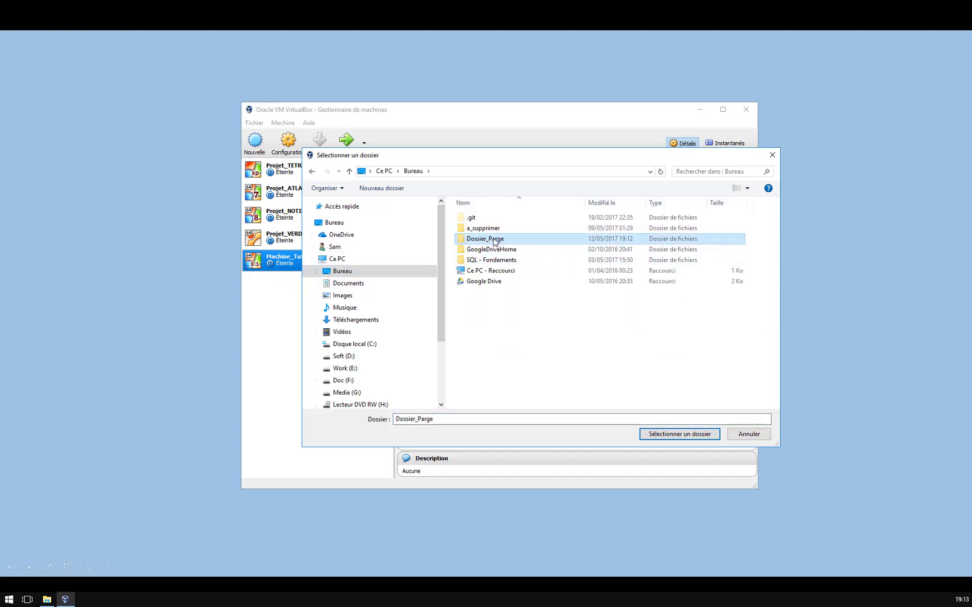
{"action": "left_click", "coordinate": [492, 240]}
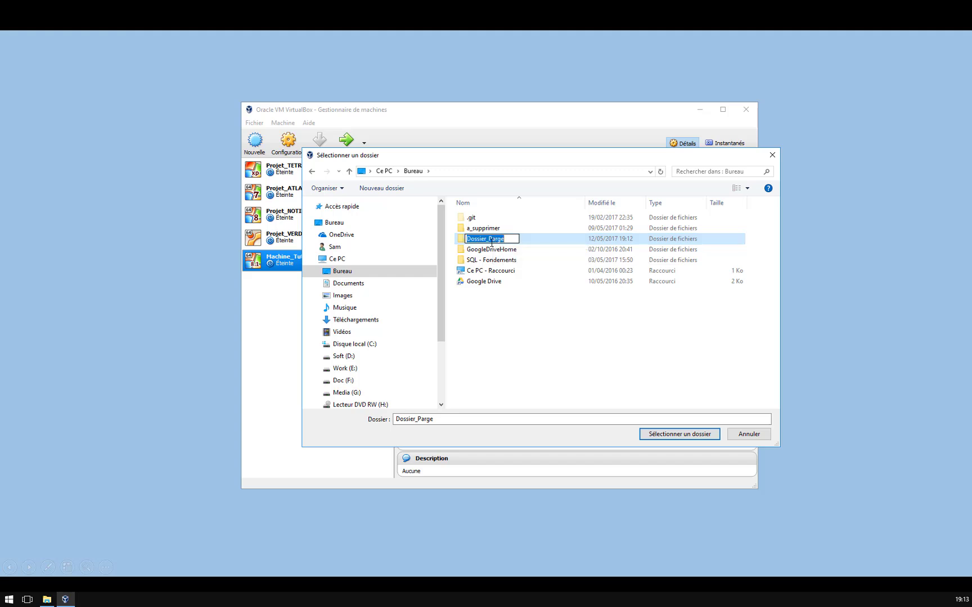
{"action": "left_click", "coordinate": [498, 238]}
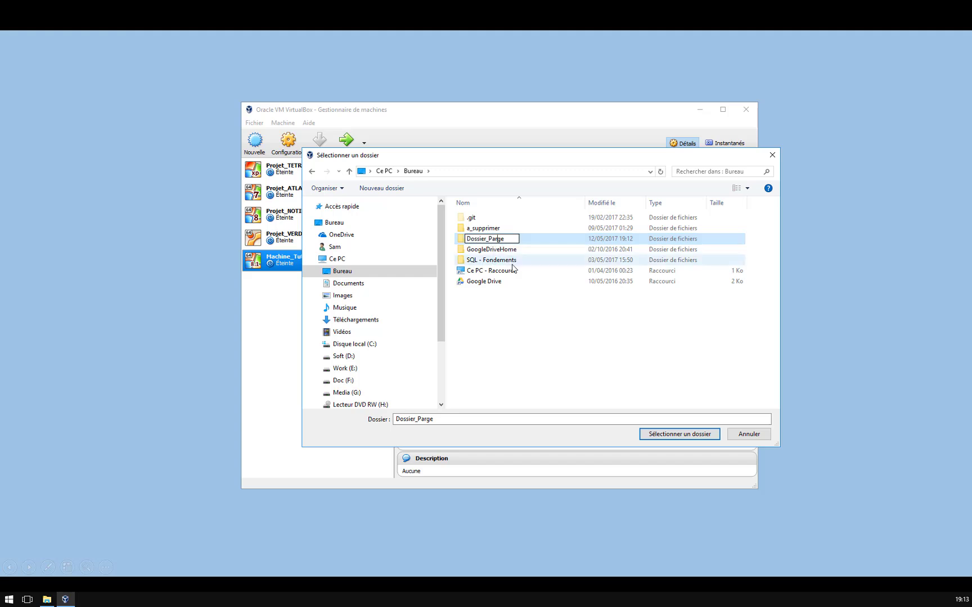
{"action": "type", "text": "ta"}
{"action": "key", "text": "Return"}
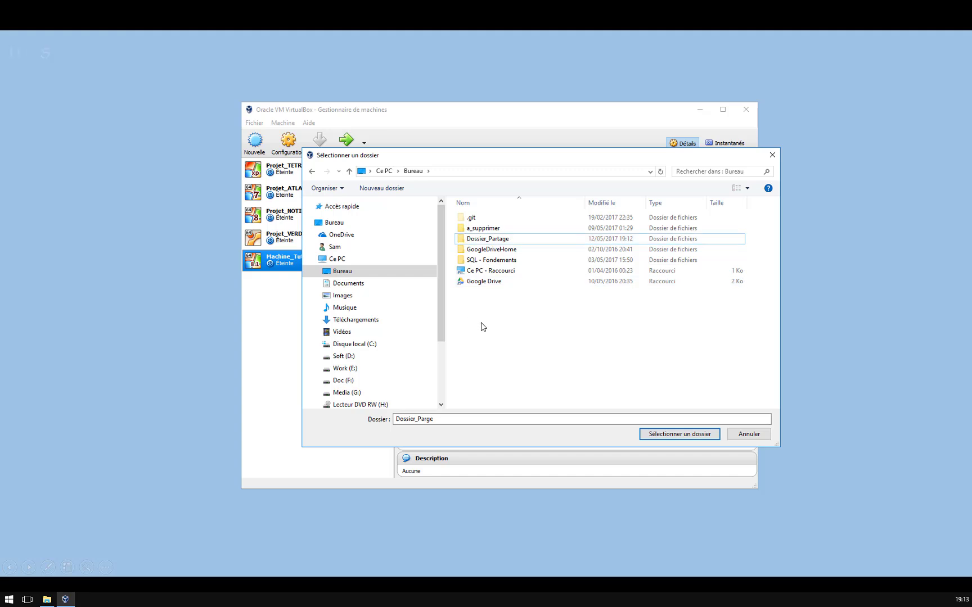
- Choose Dossier_Partage as the folder to share, and check its path and folder name
{"action": "left_click", "coordinate": [669, 434]}
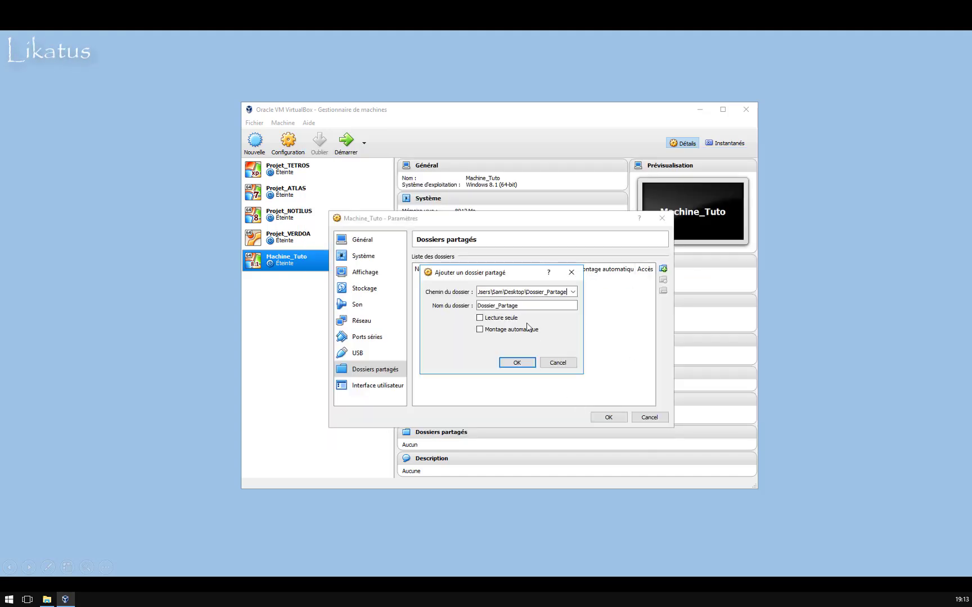
{"action": "left_click_drag", "start_coordinate": [513, 292], "coordinate": [447, 287]}
{"action": "left_click", "coordinate": [501, 291]}
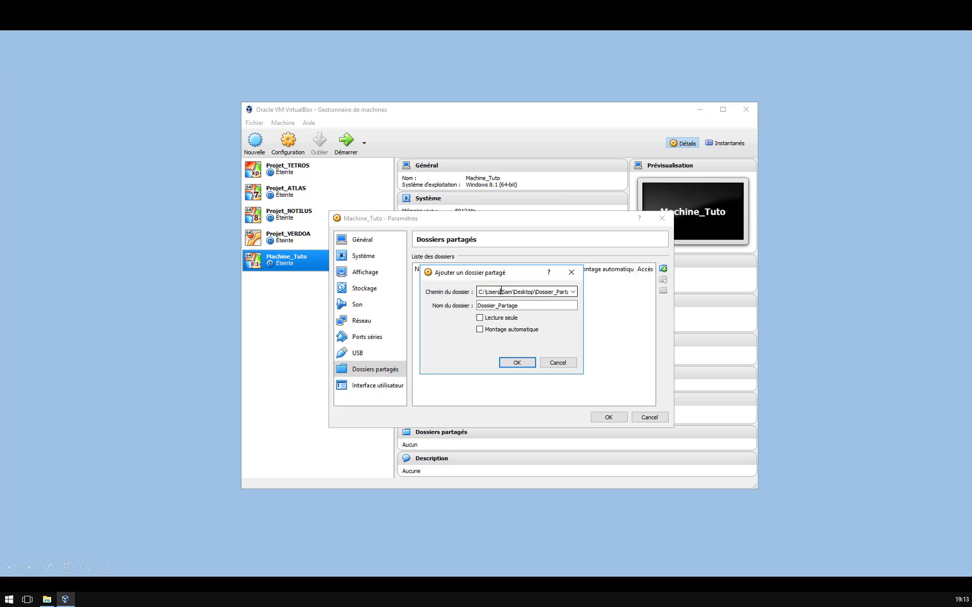
{"action": "left_click", "coordinate": [513, 304]}
{"action": "left_click_drag", "start_coordinate": [529, 306], "coordinate": [479, 309]}
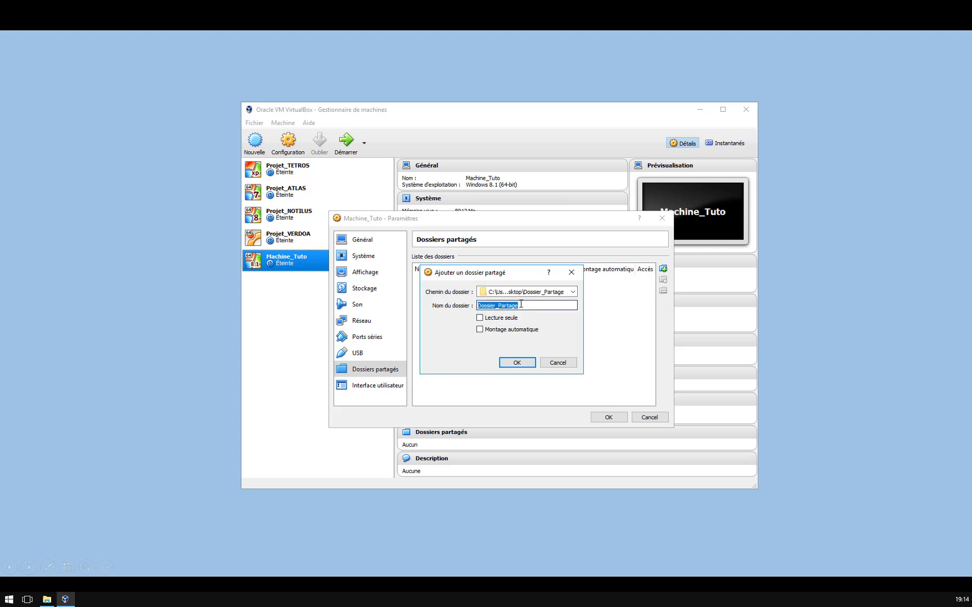
{"action": "left_click", "coordinate": [521, 304]}
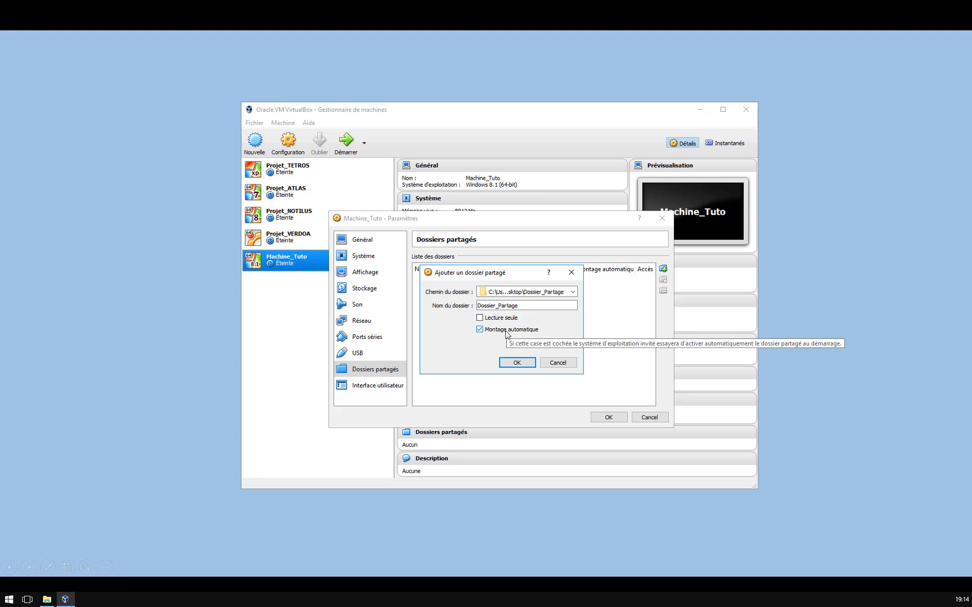
- Add the shared folder with automatic mounting enabled and full access, after trying the read-only option
{"action": "left_click", "coordinate": [480, 318]}
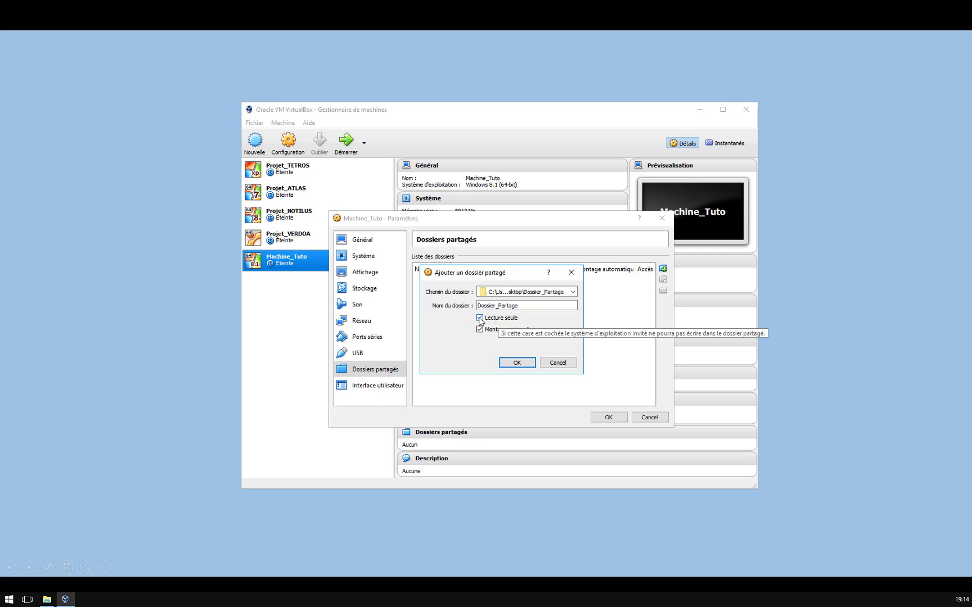
{"action": "left_click", "coordinate": [480, 318]}
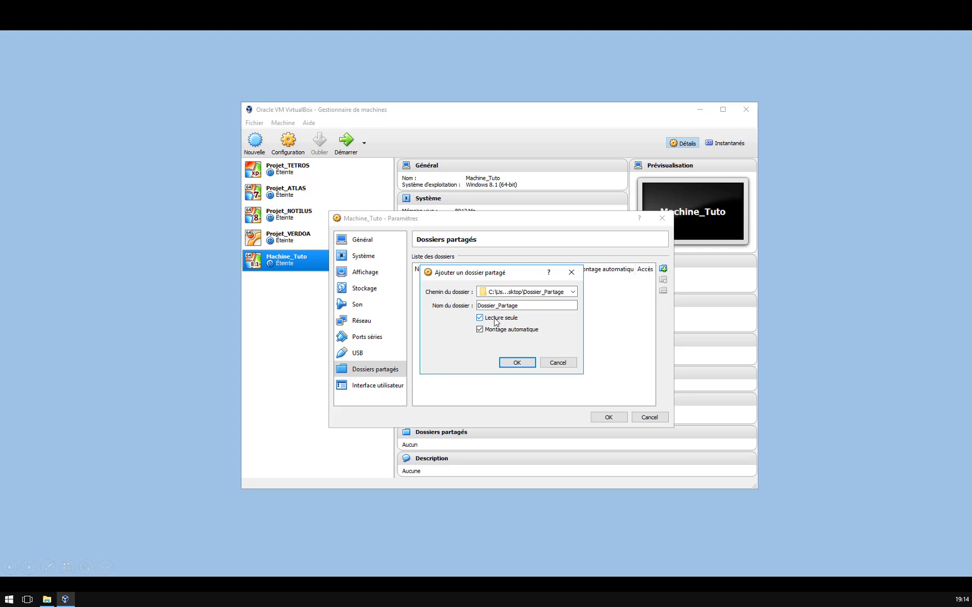
{"action": "left_click", "coordinate": [494, 321]}
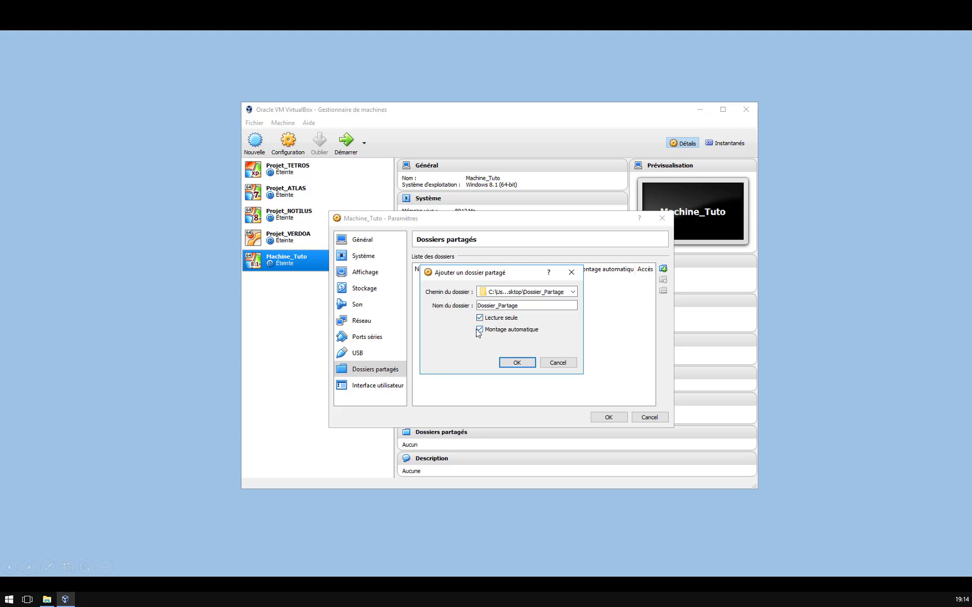
{"action": "left_click", "coordinate": [516, 363]}
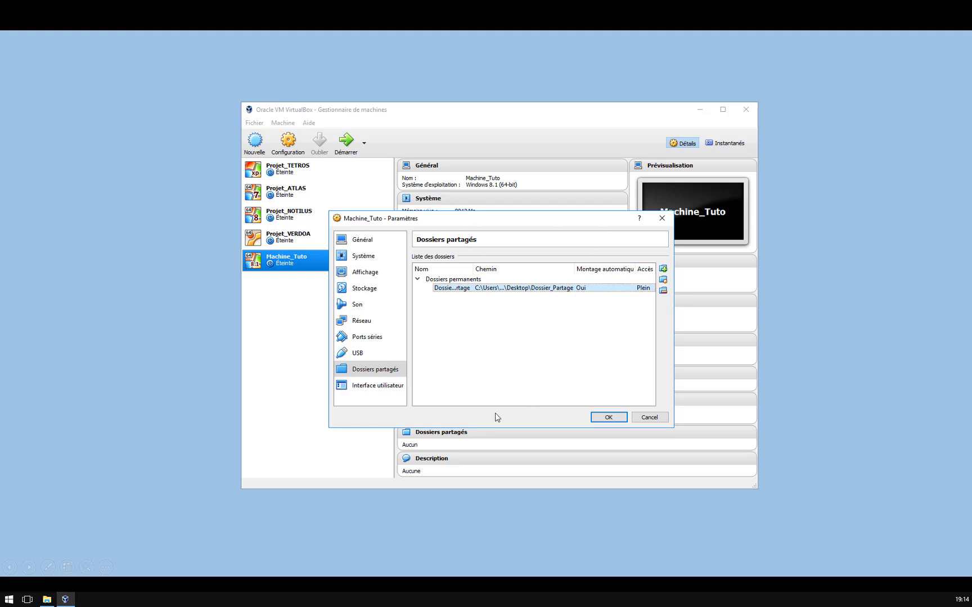
- Review the machine's user interface options, and save all of its settings
{"action": "left_click", "coordinate": [367, 387]}
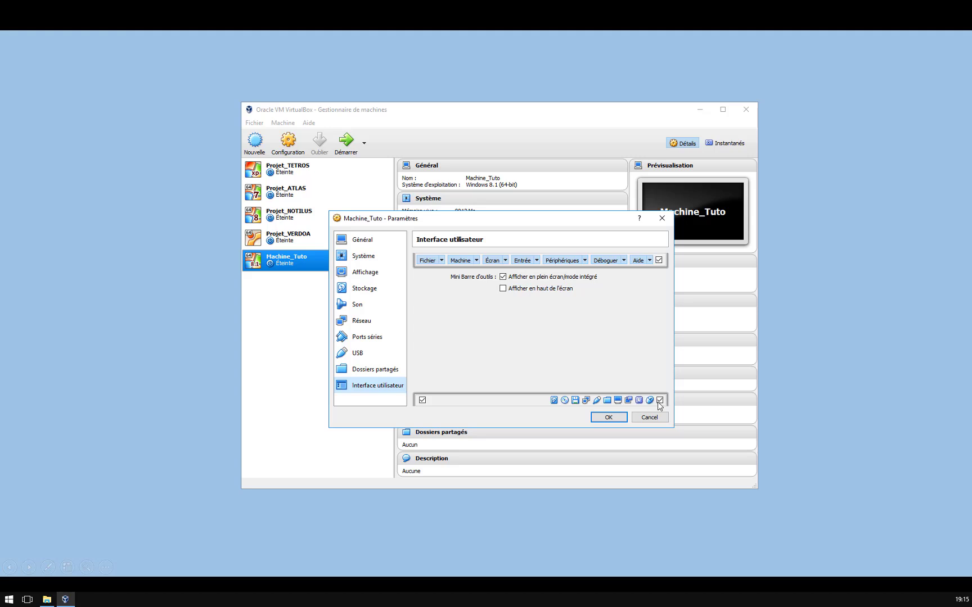
{"action": "left_click", "coordinate": [606, 417]}
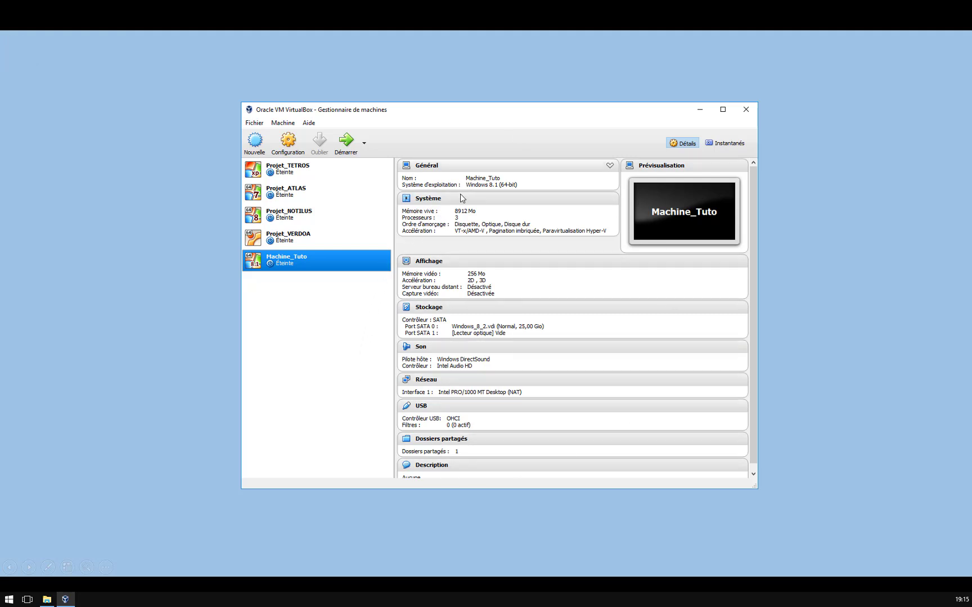
{"action": "scroll", "coordinate": [474, 401], "scroll_direction": "down", "scroll_amount": 1}
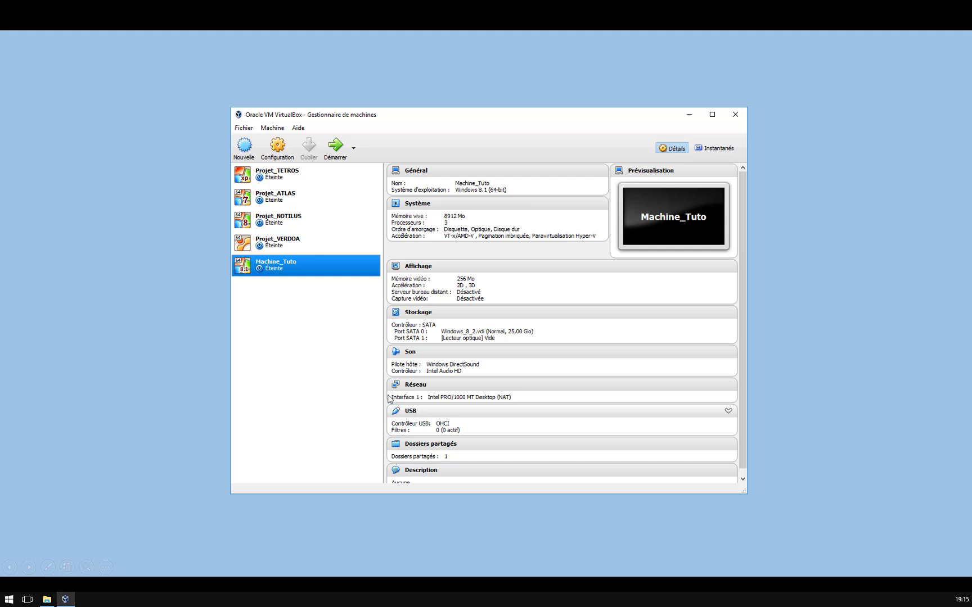